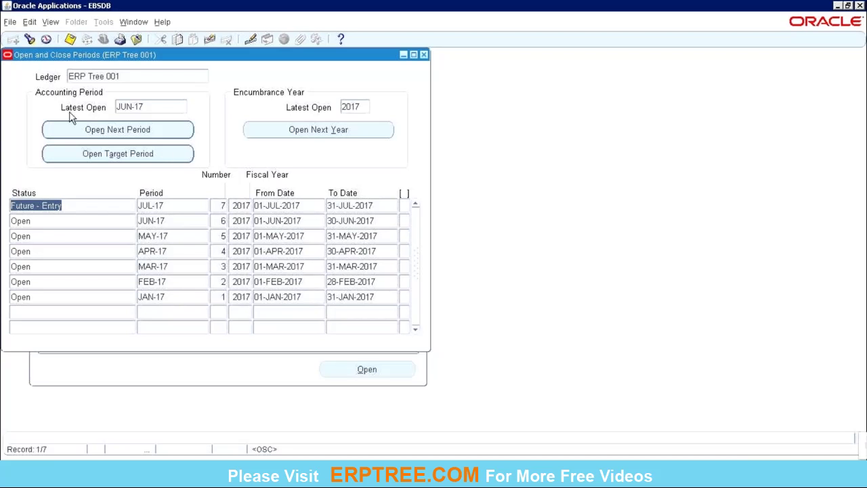
- Open the concurrent requests window and list all my requests
click(51, 23)
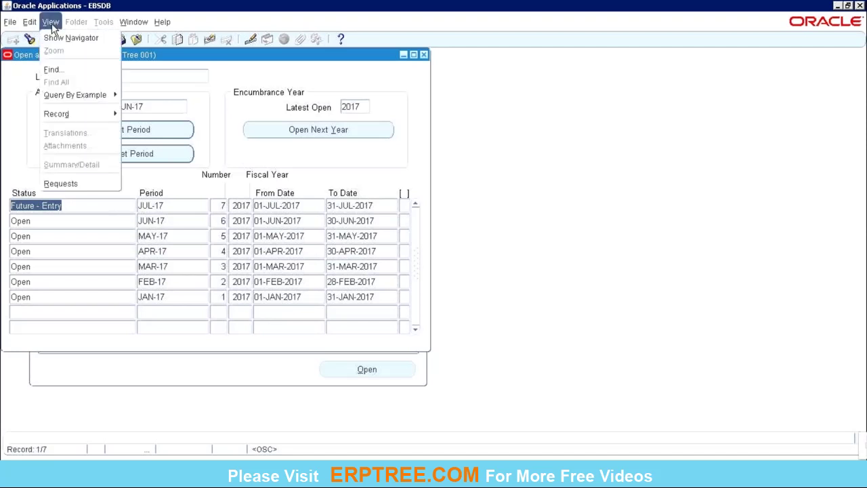
click(59, 183)
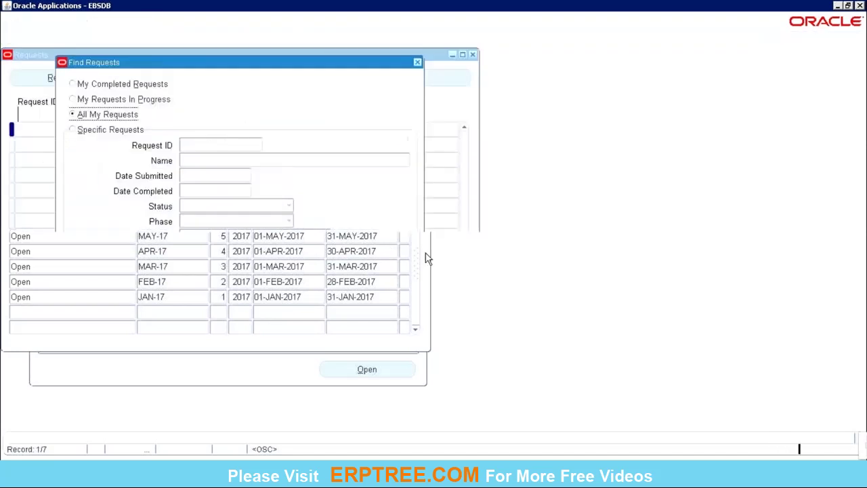
click(379, 329)
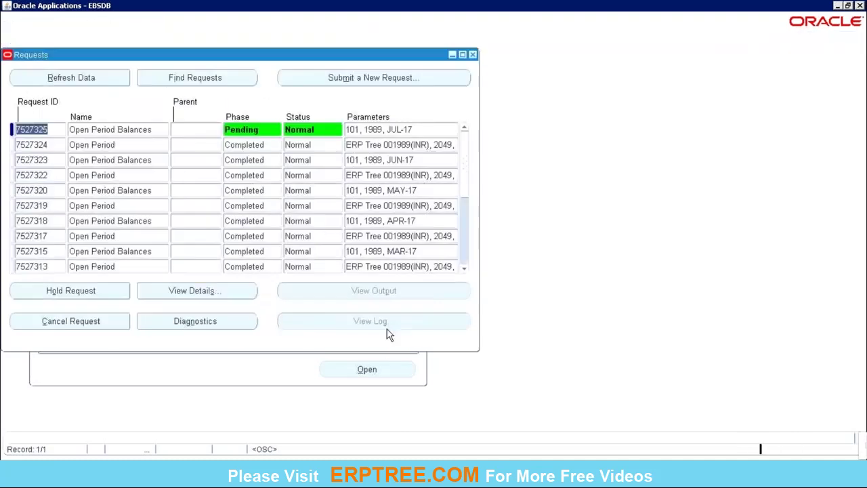
- Refresh the request list until the JUL-17 Open Period Balances request completes, and close the requests window
click(119, 80)
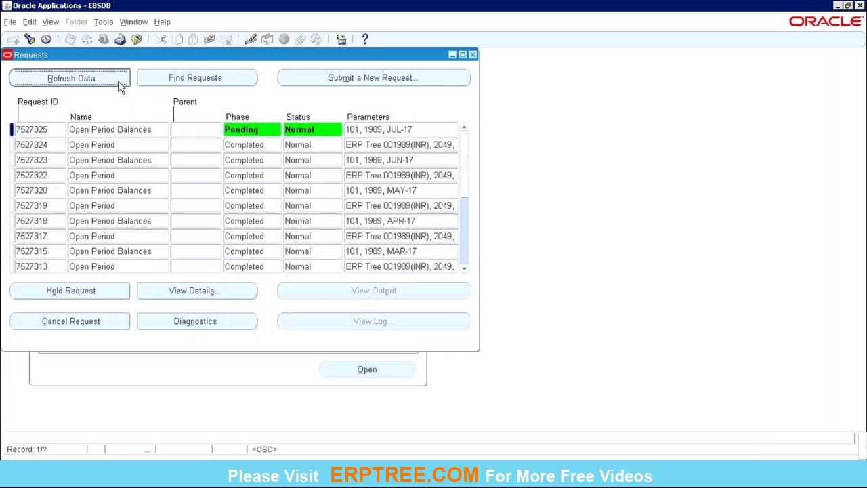
click(117, 79)
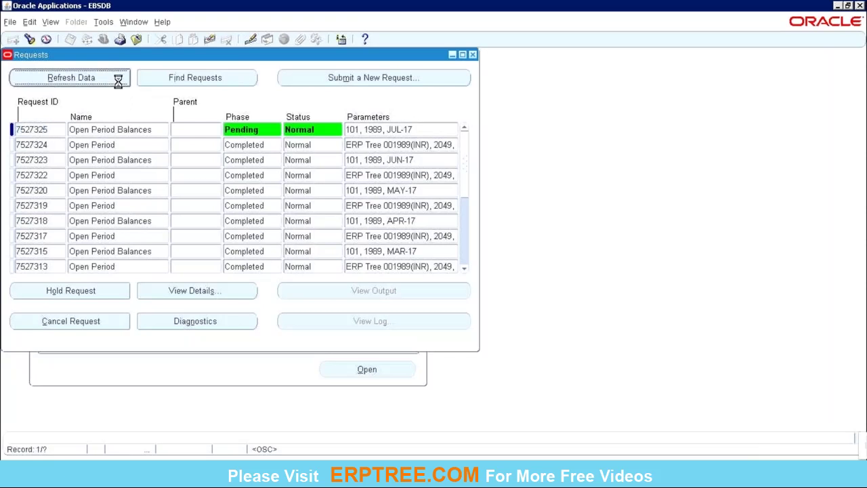
click(118, 82)
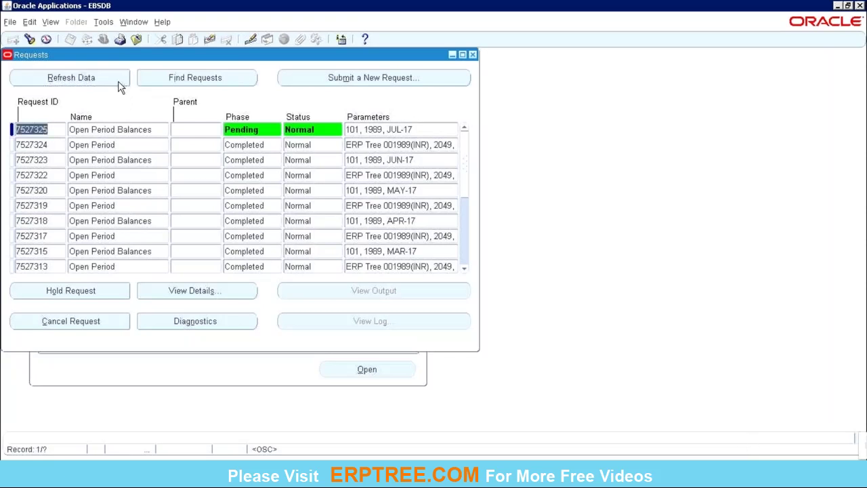
click(119, 82)
click(118, 82)
click(118, 82)
click(119, 82)
click(118, 82)
click(119, 82)
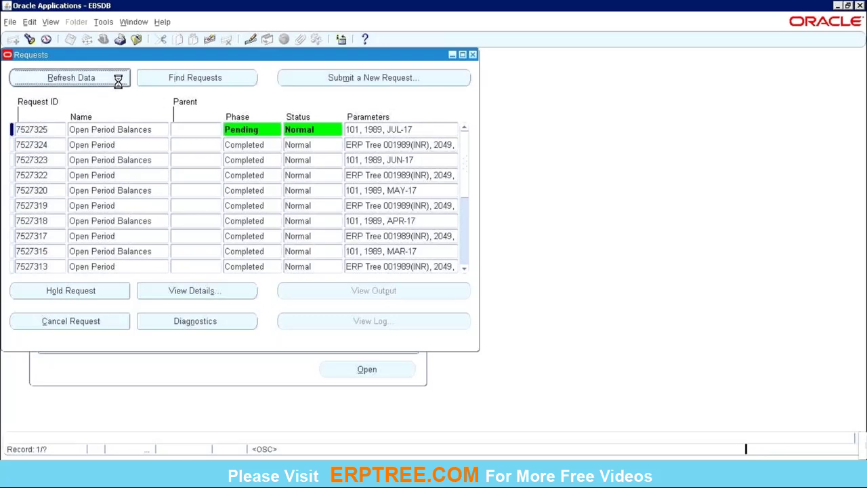
click(119, 82)
click(91, 82)
click(85, 80)
click(85, 80)
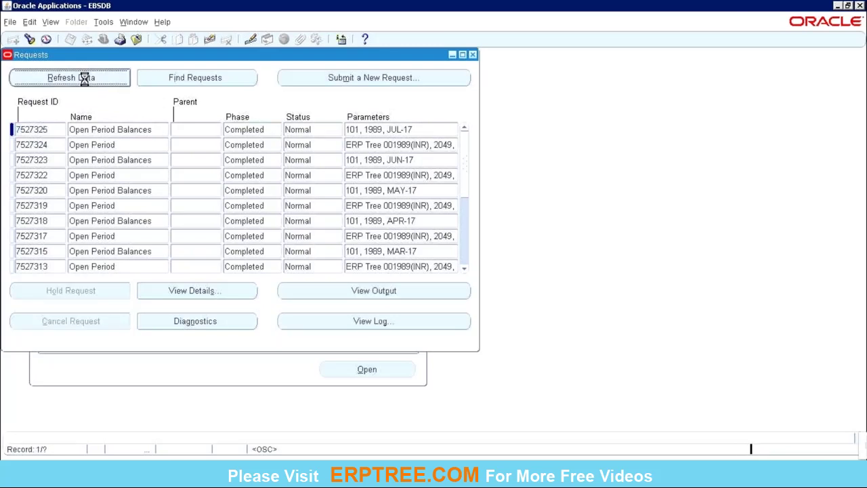
click(85, 79)
click(84, 79)
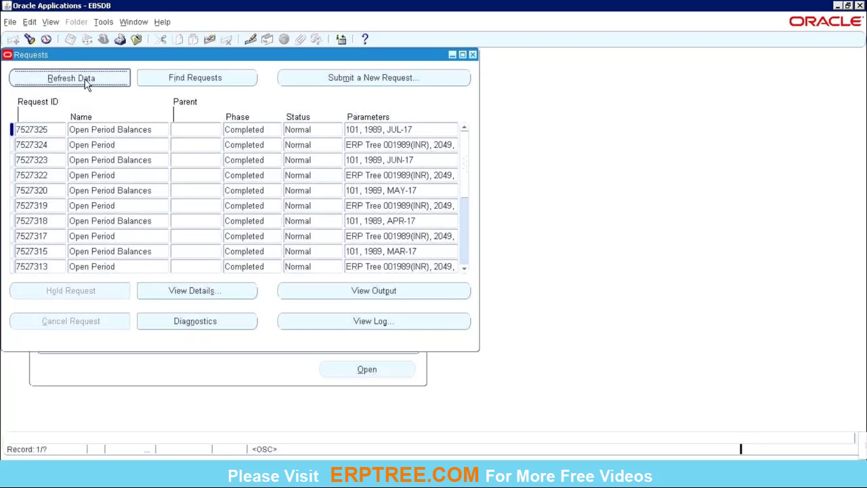
click(84, 79)
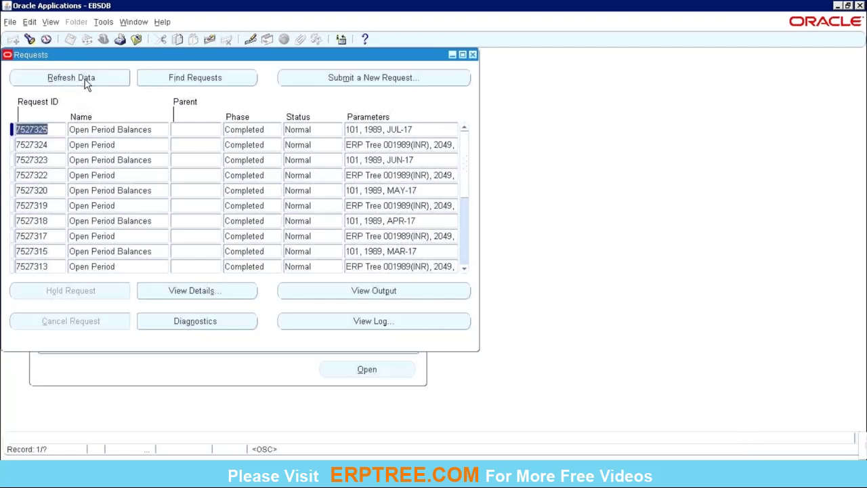
click(473, 55)
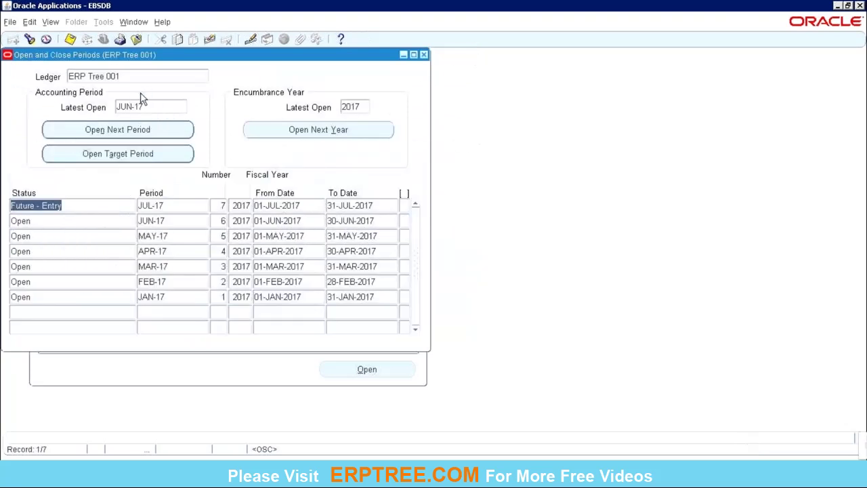
- Open the next accounting period, JUL-17, for the ERP Tree 001 ledger and acknowledge the submitted request
click(133, 135)
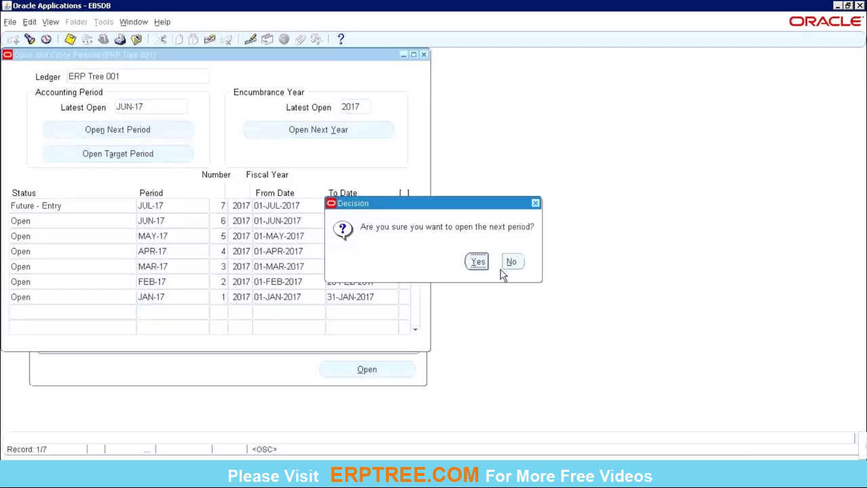
click(479, 261)
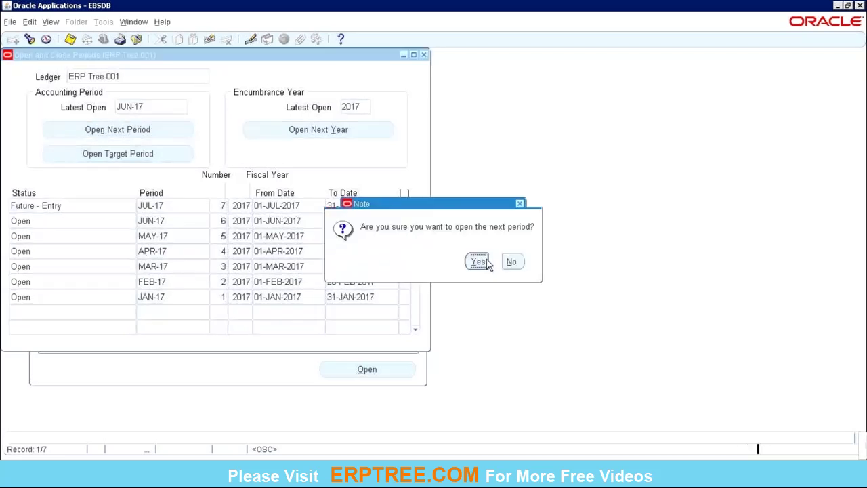
click(501, 260)
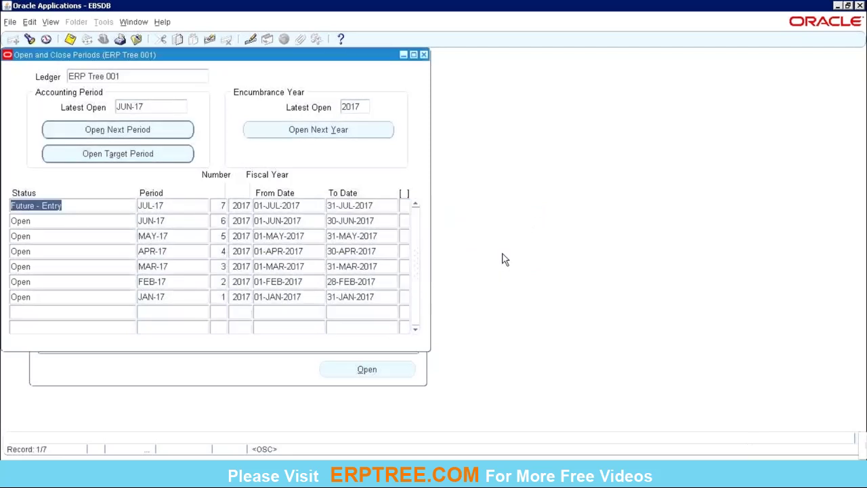
- List all my concurrent requests to check the newly submitted Open Period request
key(alt+v)
key(Up)
key(Return)
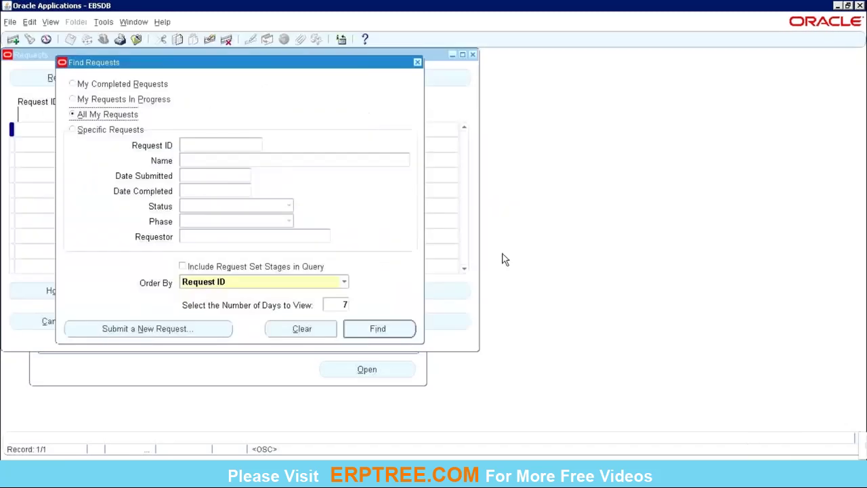
key(Return)
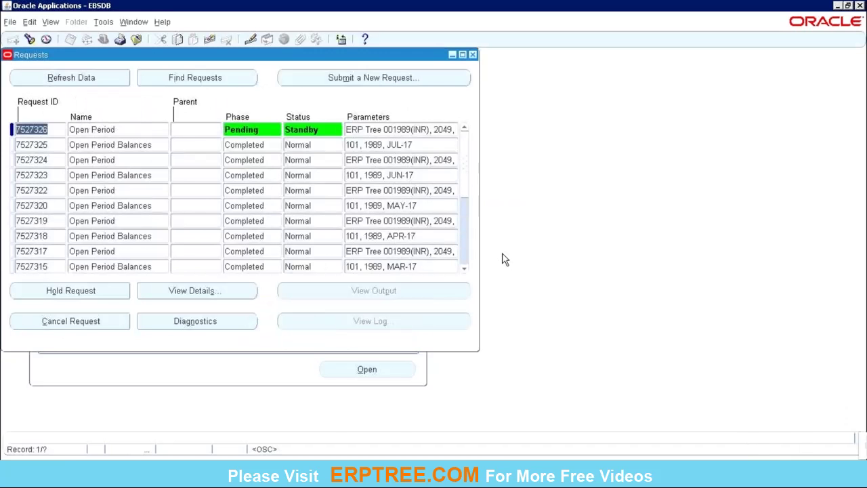
- Refresh the request list until the newest Open Period request completes, and close the requests window
click(88, 80)
click(88, 80)
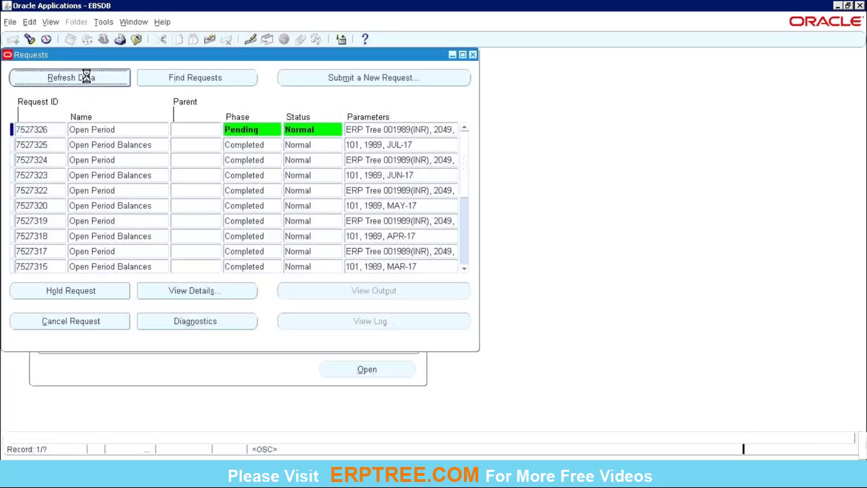
click(88, 80)
click(88, 80)
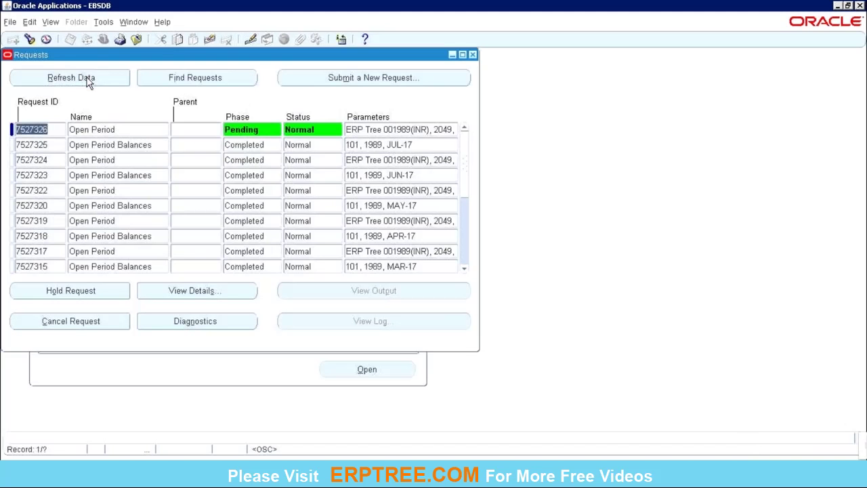
click(88, 80)
click(88, 80)
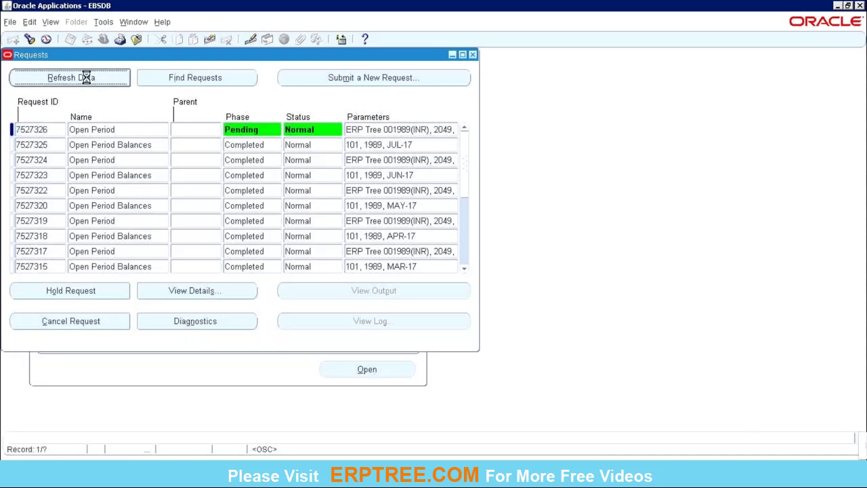
click(89, 80)
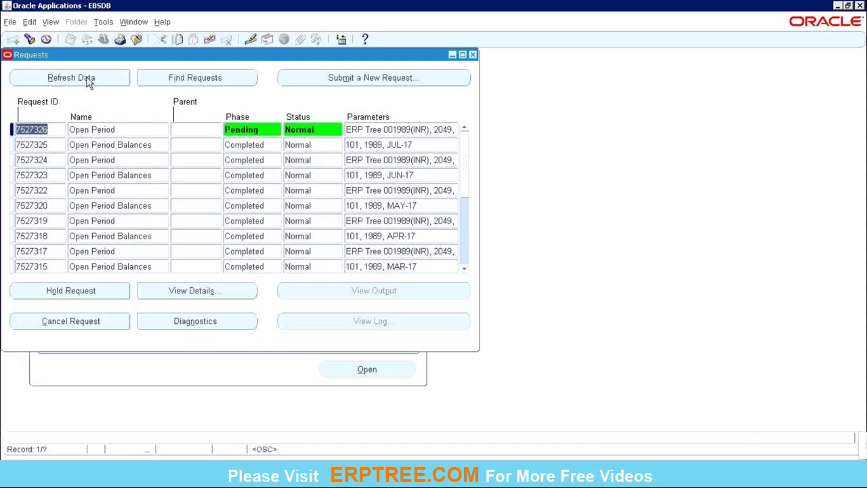
click(88, 80)
click(87, 78)
click(87, 78)
click(87, 78)
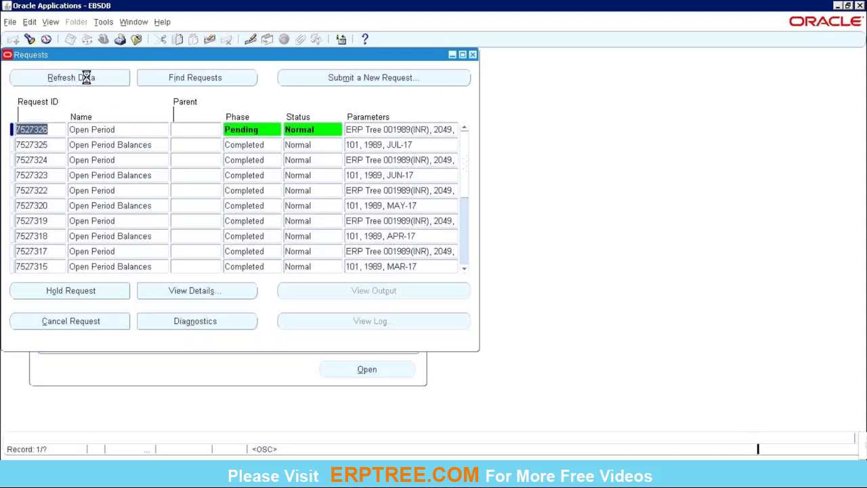
click(141, 128)
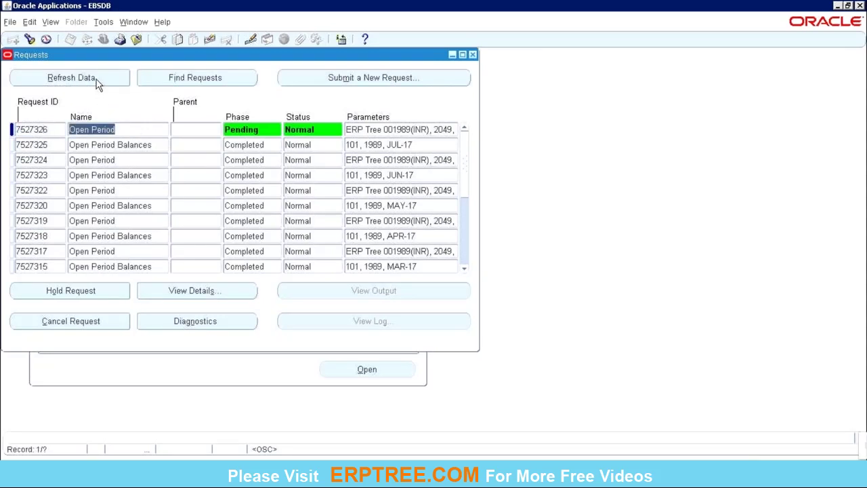
click(96, 79)
click(96, 80)
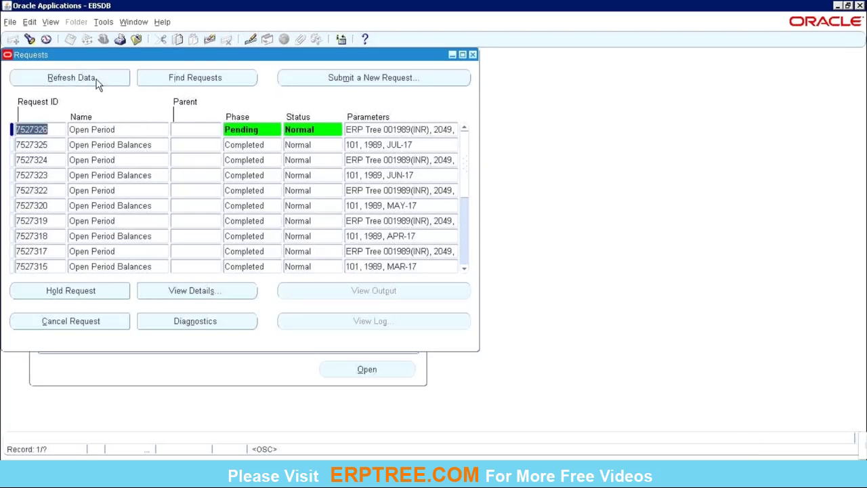
click(96, 79)
click(96, 79)
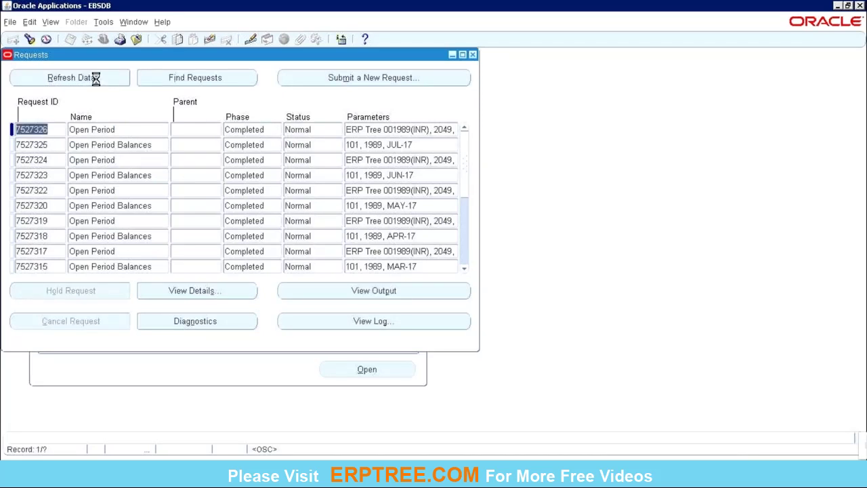
key(ctrl+F4)
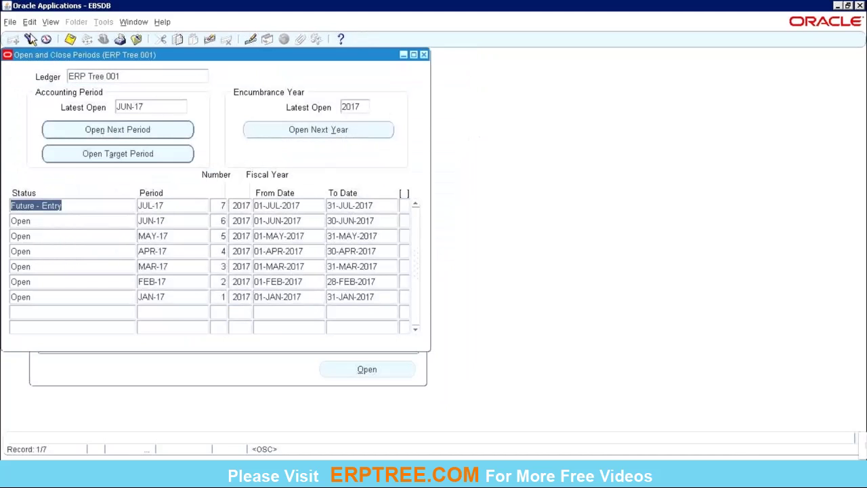
- Requery the ERP Tree 001 ledger's periods with status Any to update the period list
click(30, 41)
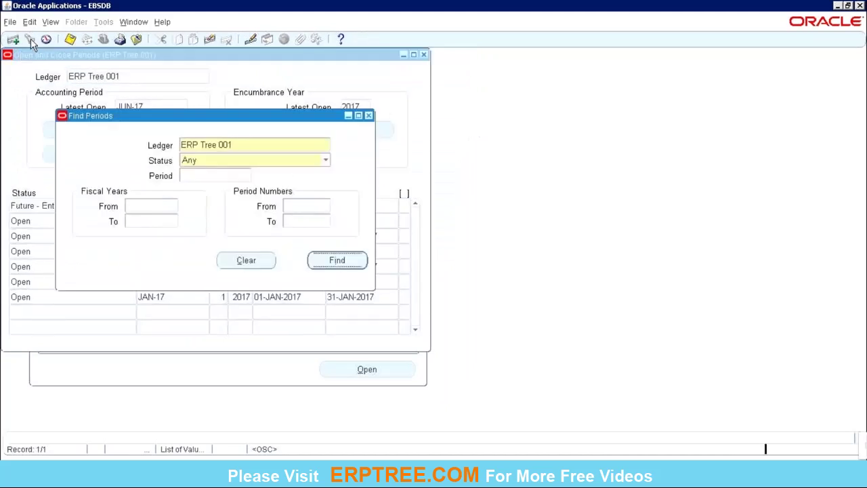
key(Return)
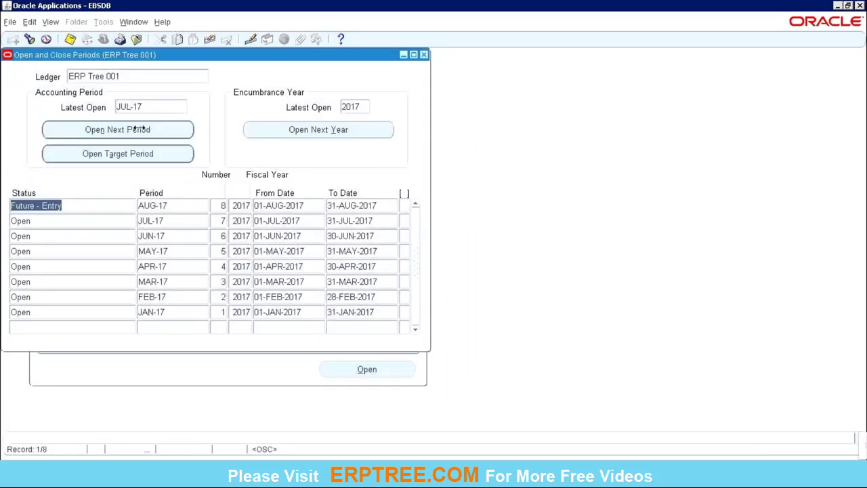
click(51, 22)
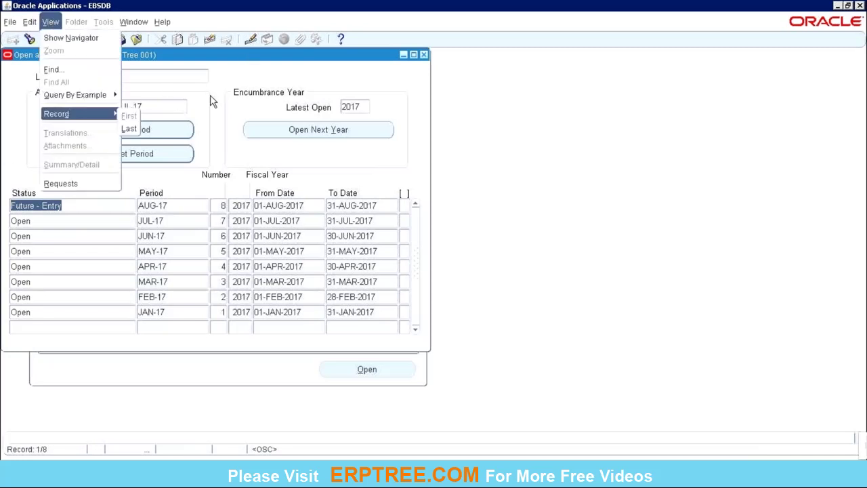
click(185, 99)
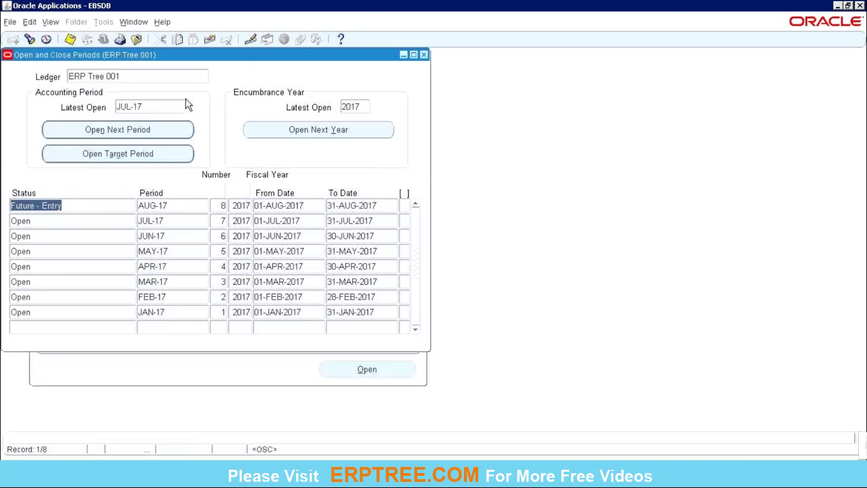
- Open the next accounting period, AUG-17, for the ERP Tree 001 ledger and acknowledge the submitted request
click(96, 133)
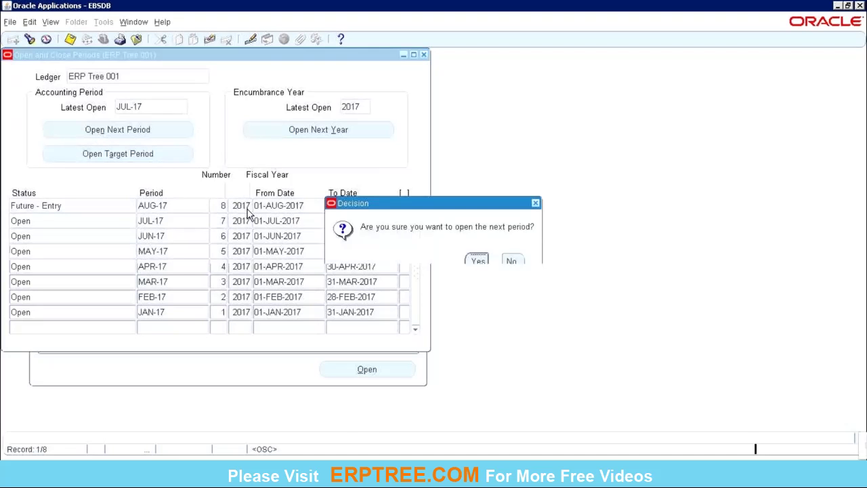
click(478, 262)
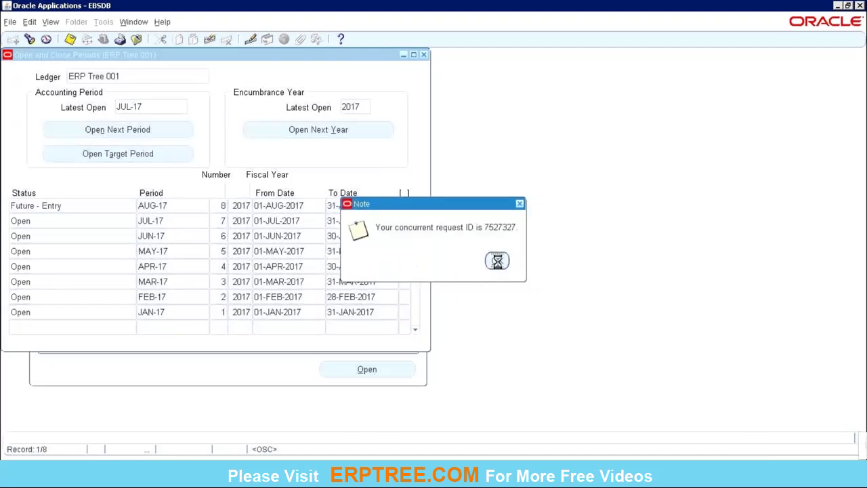
click(497, 261)
- List all my concurrent requests and refresh the list until the Open Period request for AUG-17 completes
key(alt+v)
key(r)
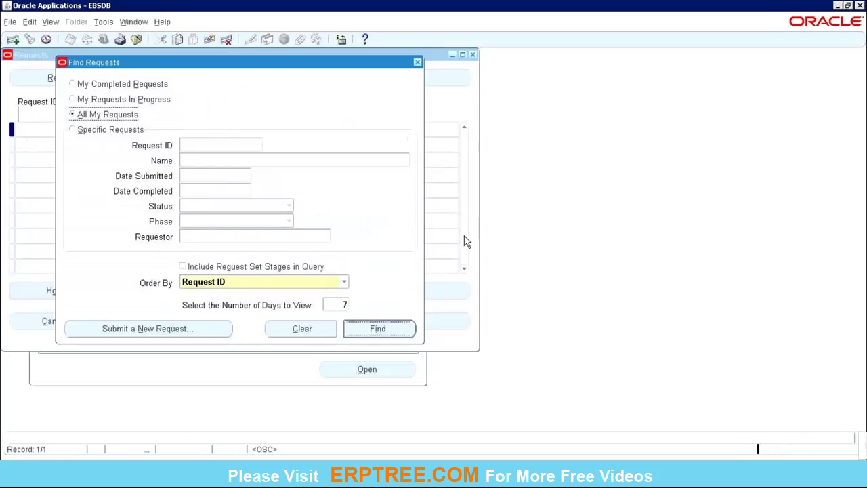
key(Return)
key(alt+r)
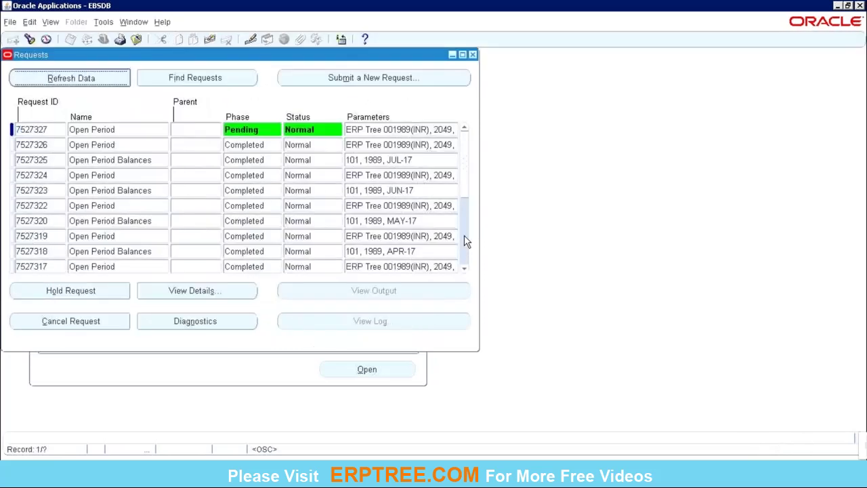
key(alt+r)
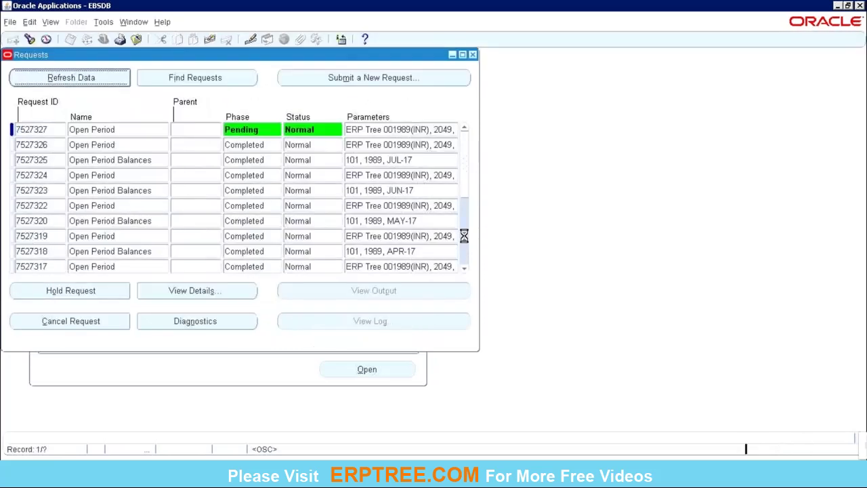
key(alt+r)
key(alt+r)
mouse_move(436, 10)
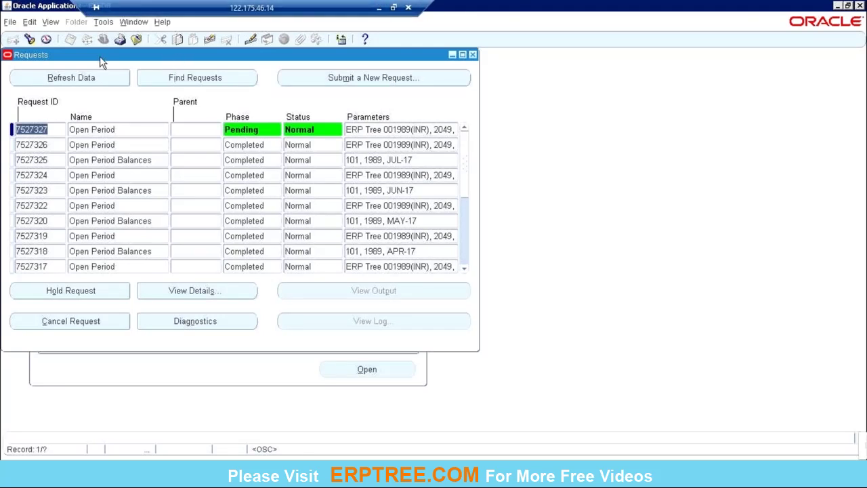
click(94, 79)
click(94, 79)
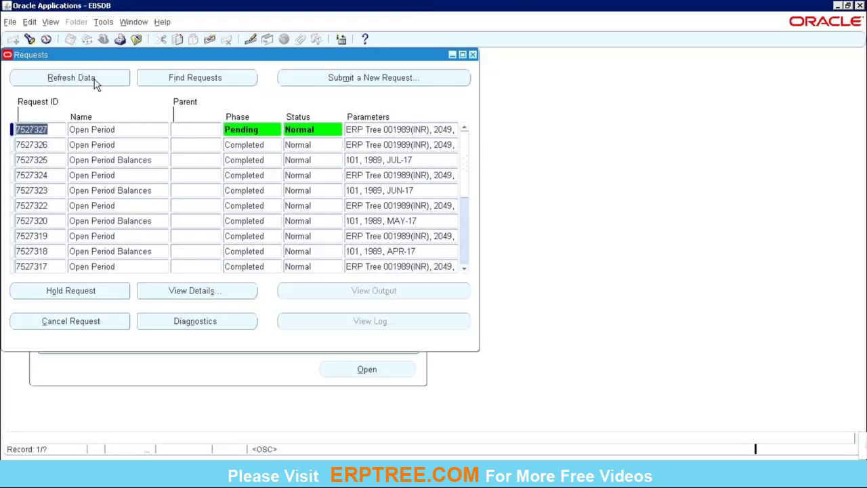
click(94, 79)
click(94, 80)
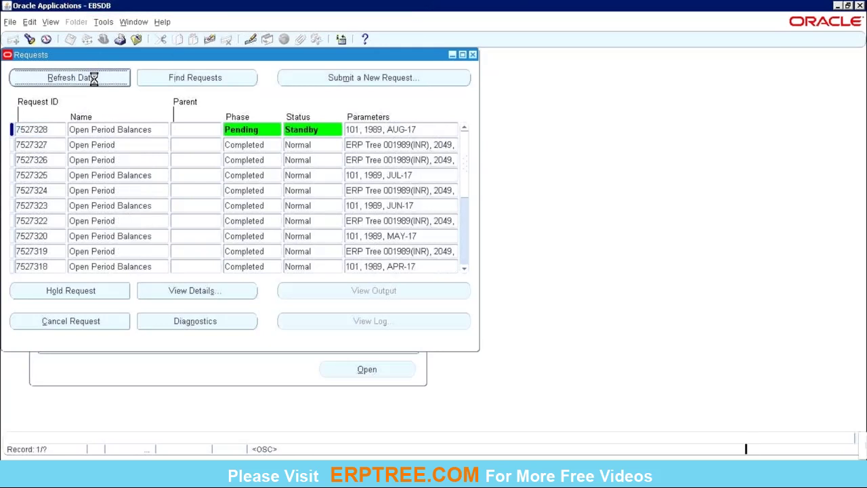
- Keep refreshing the request list to check the AUG-17 Open Period Balances request, and close the requests window
click(94, 80)
click(94, 79)
click(95, 79)
click(94, 79)
click(94, 79)
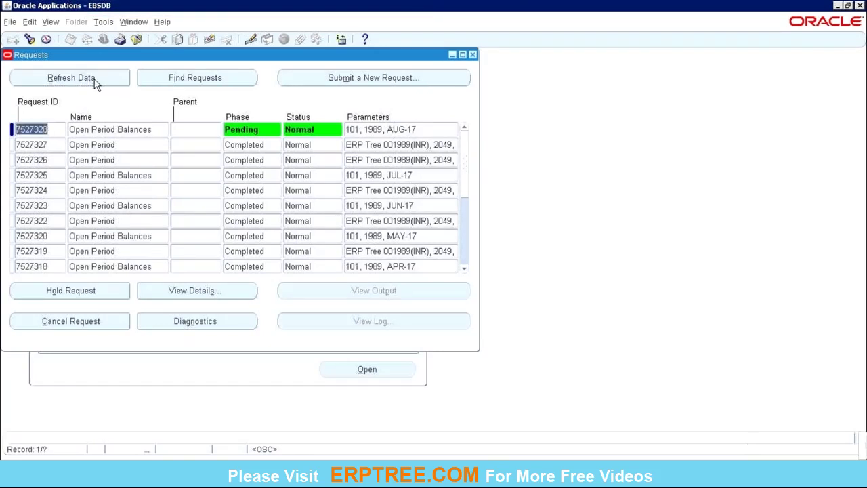
click(94, 79)
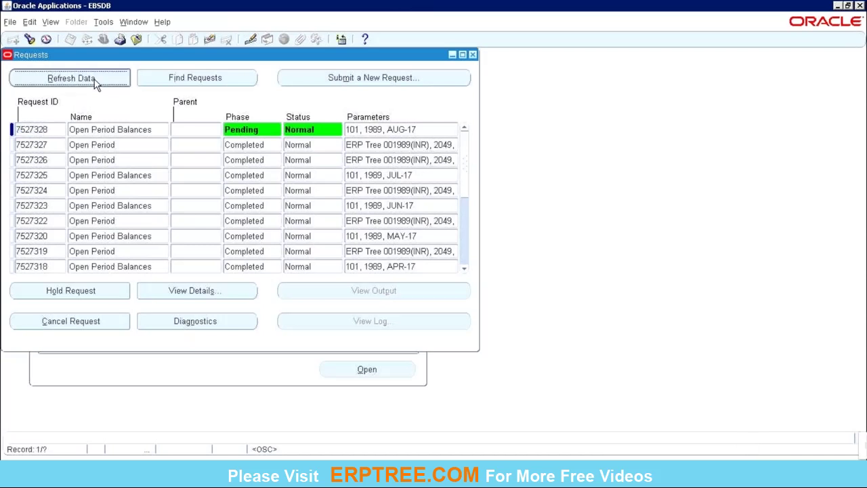
click(94, 79)
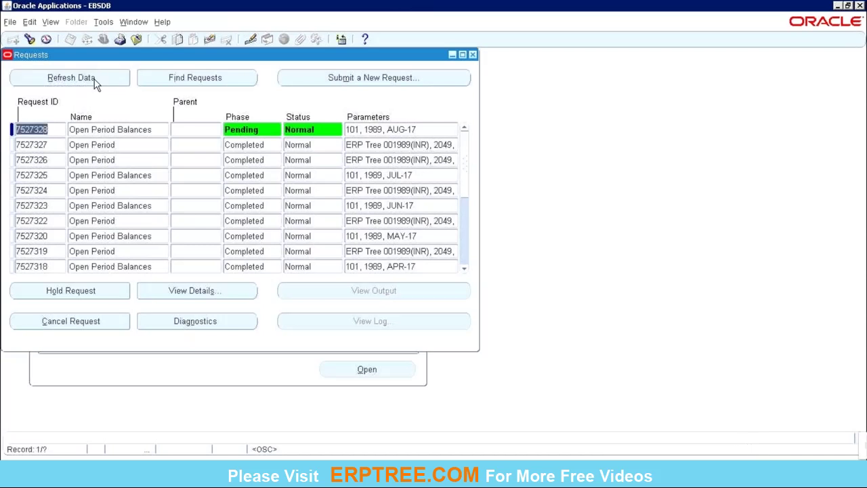
click(94, 79)
click(94, 79)
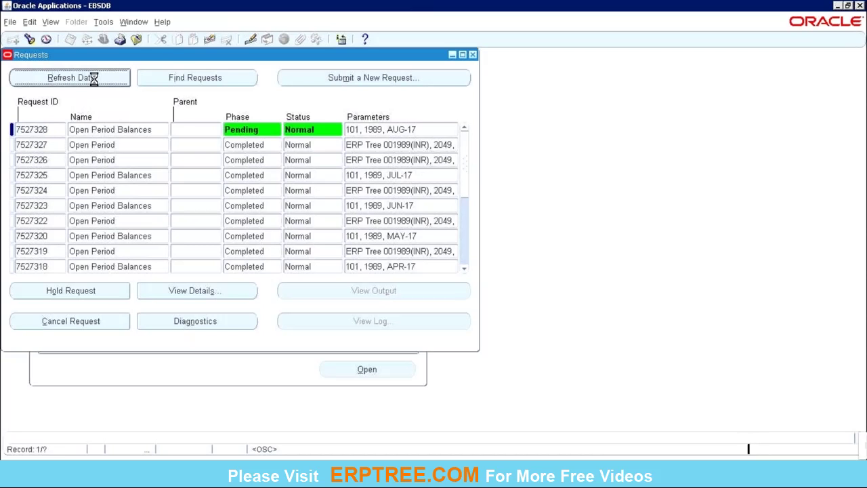
click(112, 76)
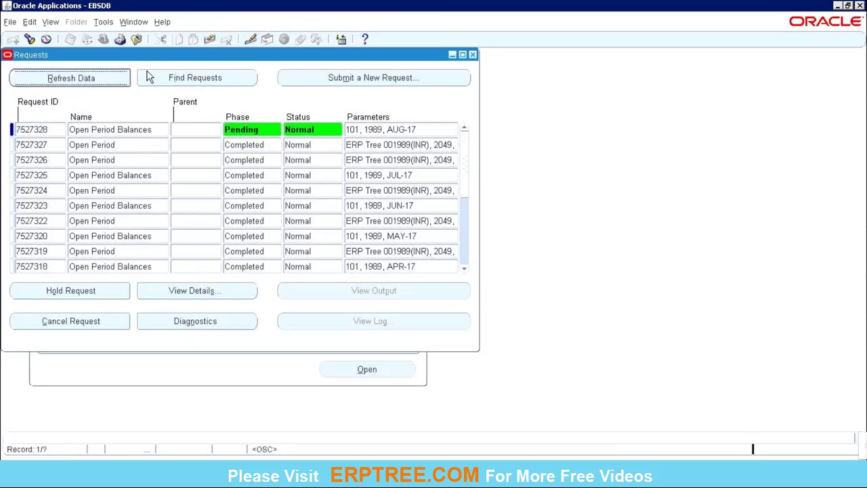
click(98, 76)
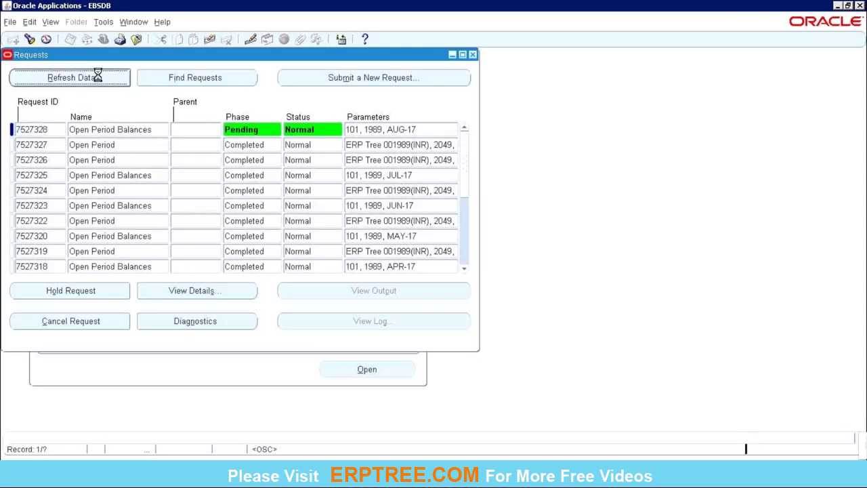
click(99, 78)
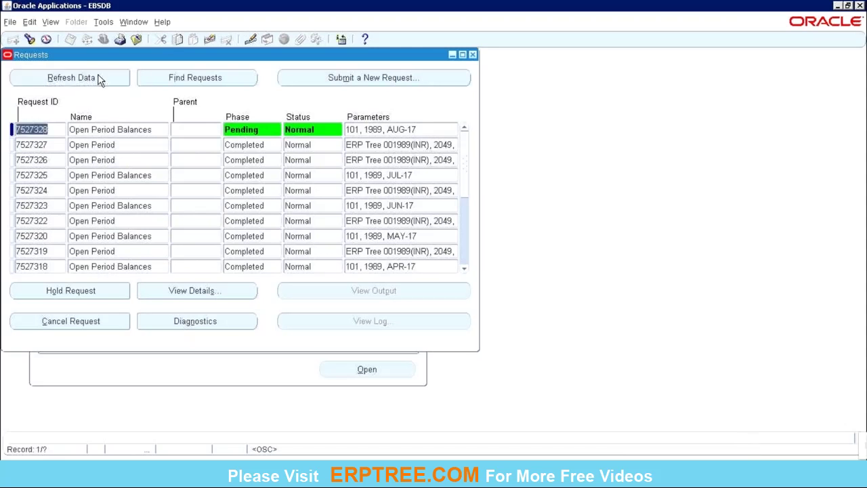
click(99, 78)
click(99, 78)
click(139, 130)
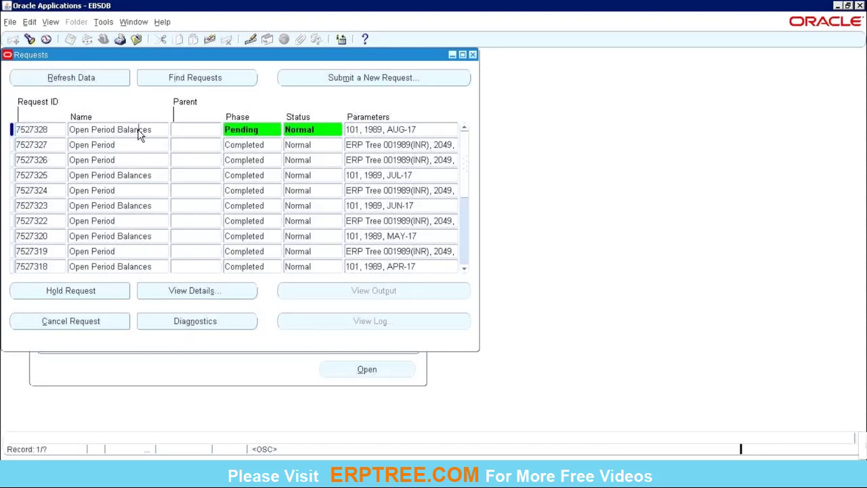
click(90, 80)
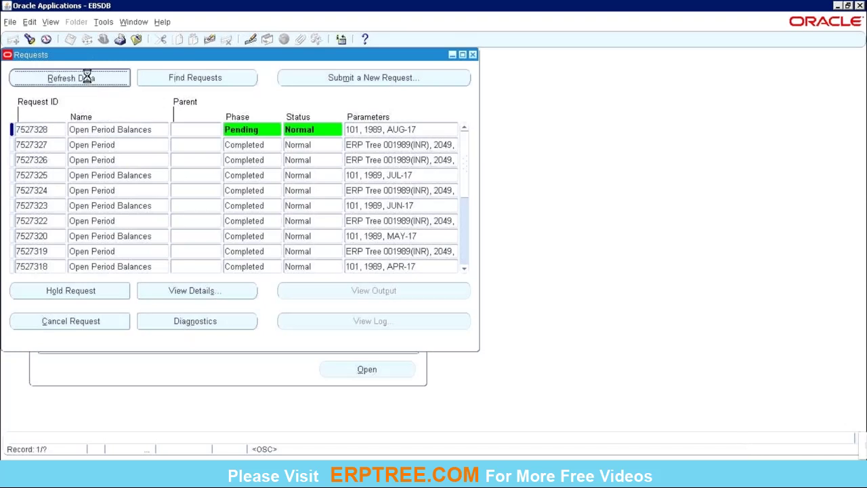
click(90, 80)
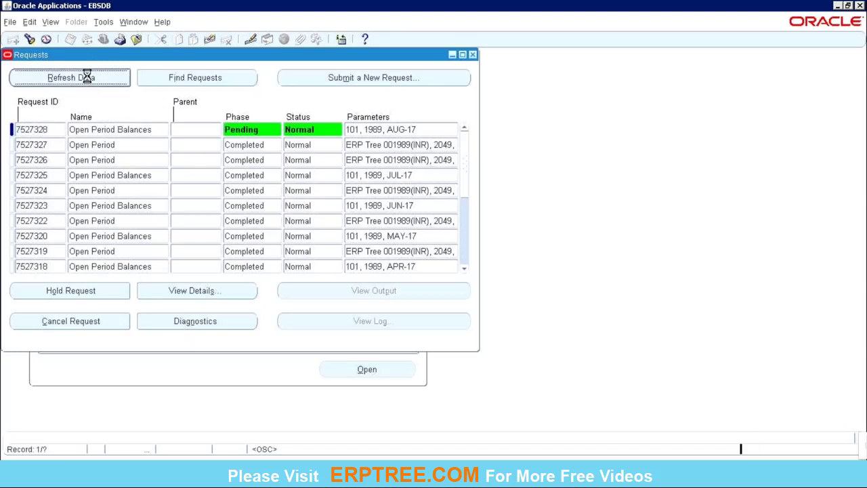
click(89, 79)
click(88, 77)
click(87, 77)
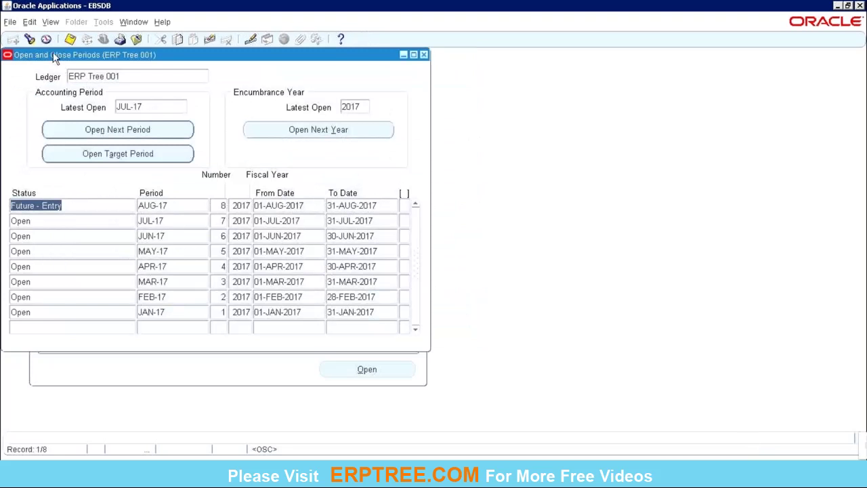
- Requery the ERP Tree 001 ledger's periods to update the list, and close the Open and Close Periods form
click(30, 41)
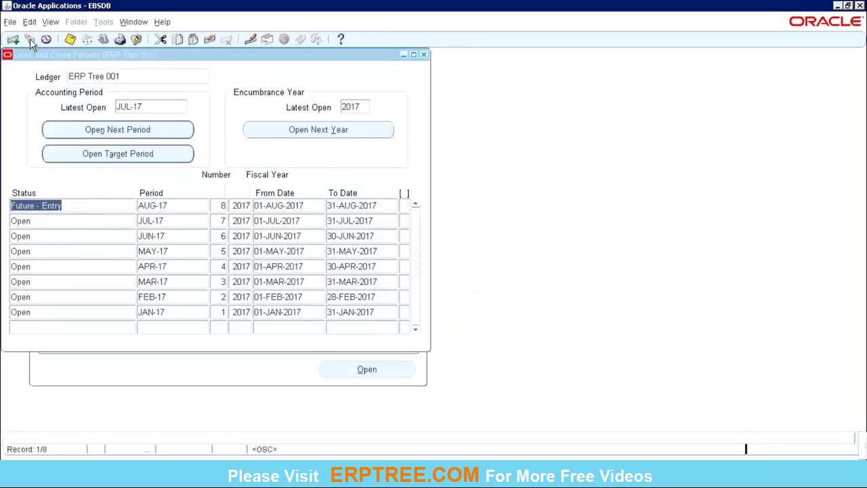
click(328, 258)
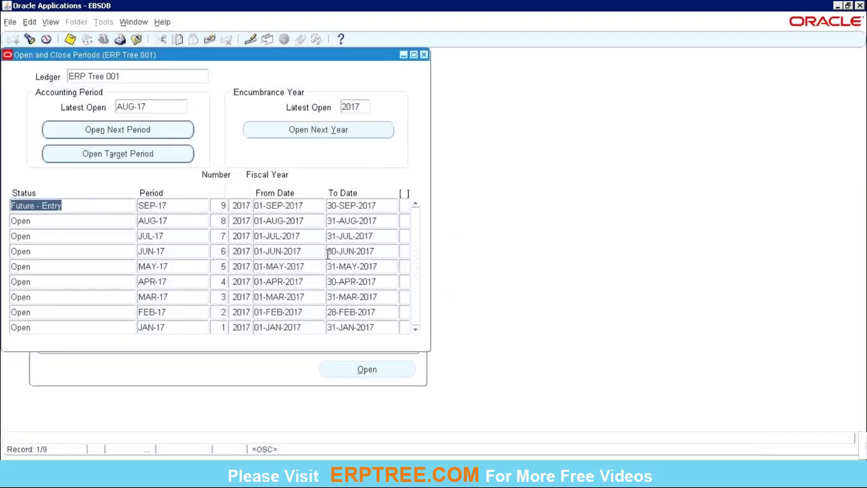
key(F4)
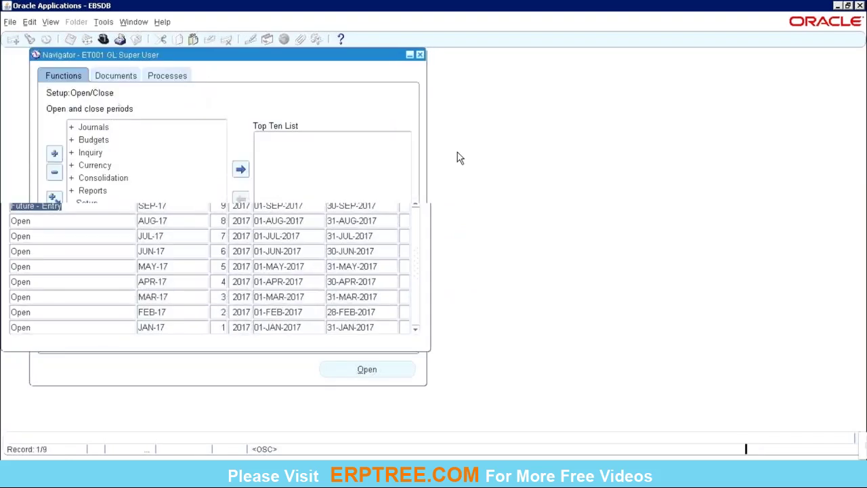
- Filter the responsibilities by et001 and switch to ET001 AP Super User
click(103, 40)
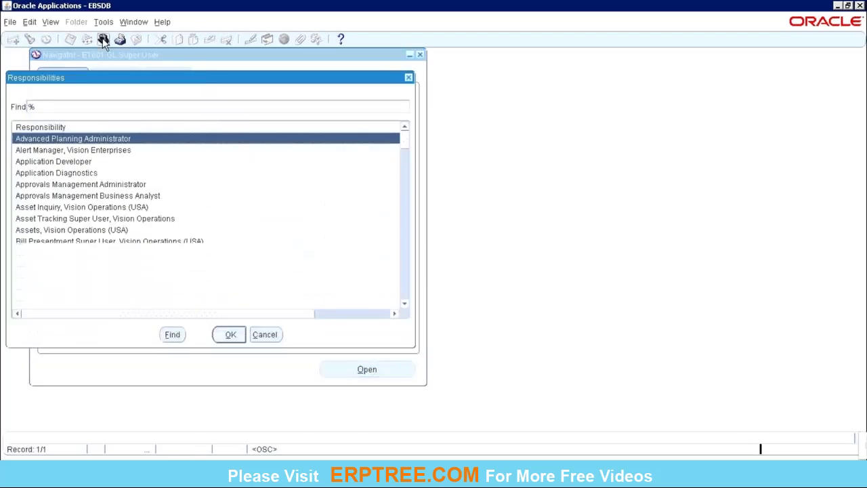
text(et001)
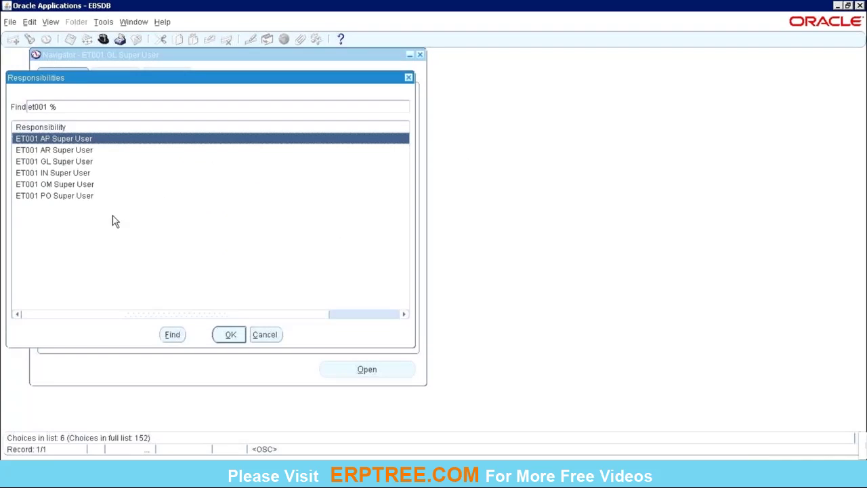
key(Escape)
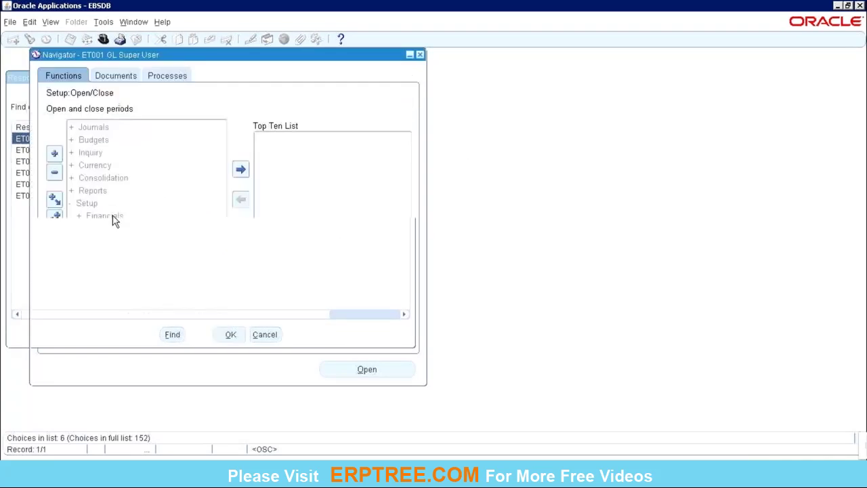
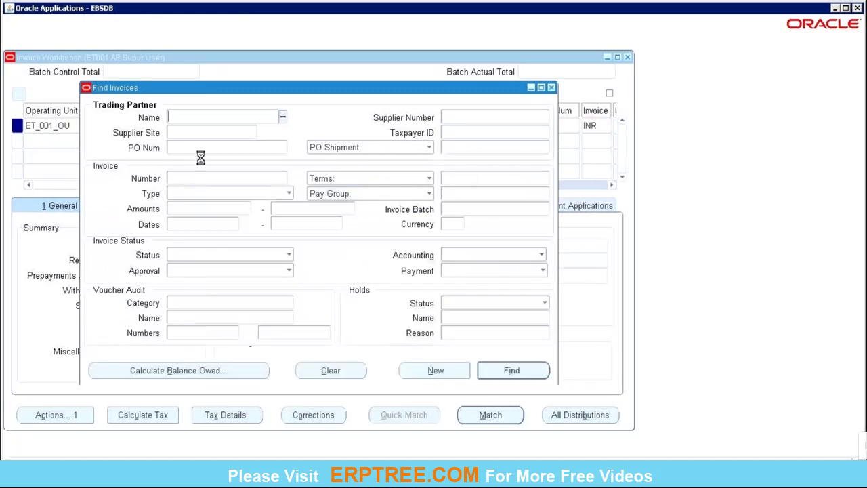
- Find the existing invoices of the trading partner Conmix
text(conmix)
key(Tab)
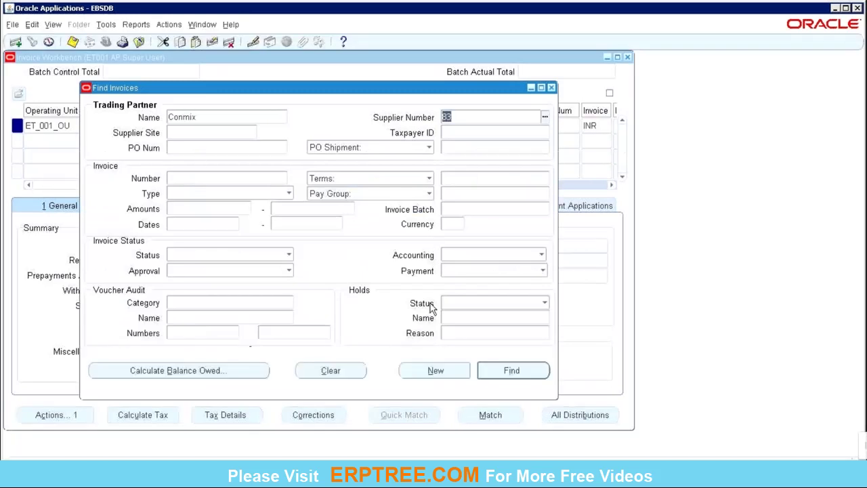
click(508, 377)
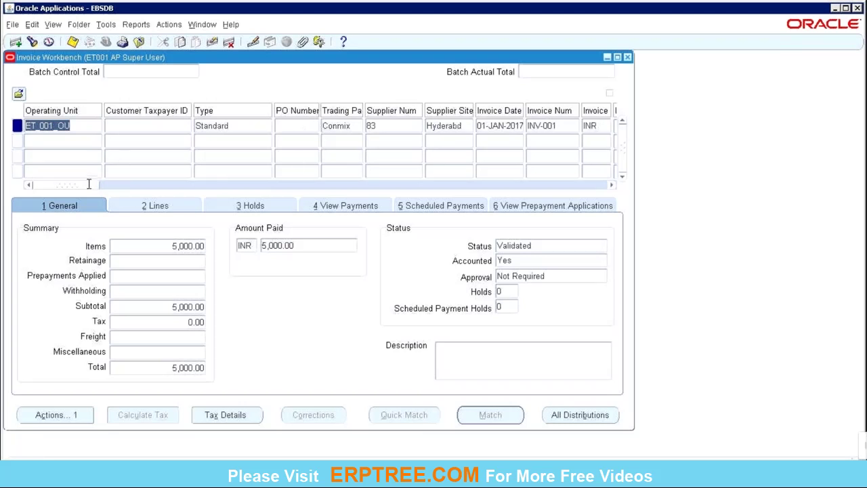
- Review the Conmix invoice's line distributions and its available invoice actions without applying any action
drag(131, 187, 132, 190)
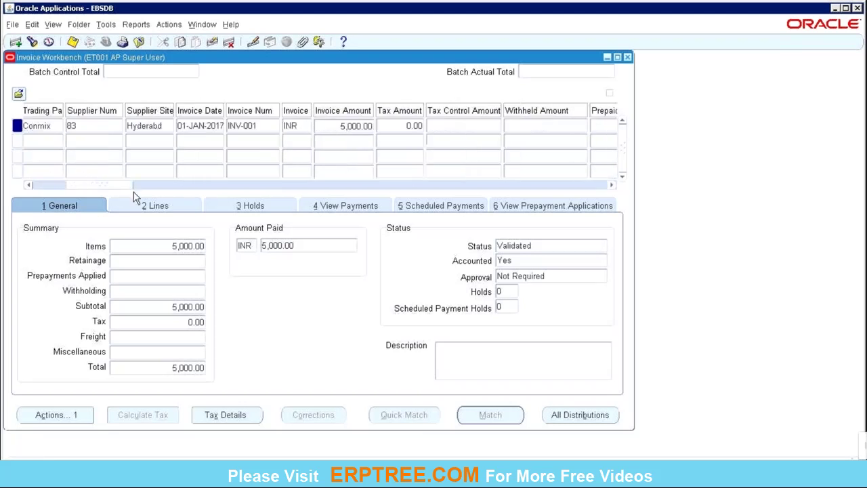
click(150, 207)
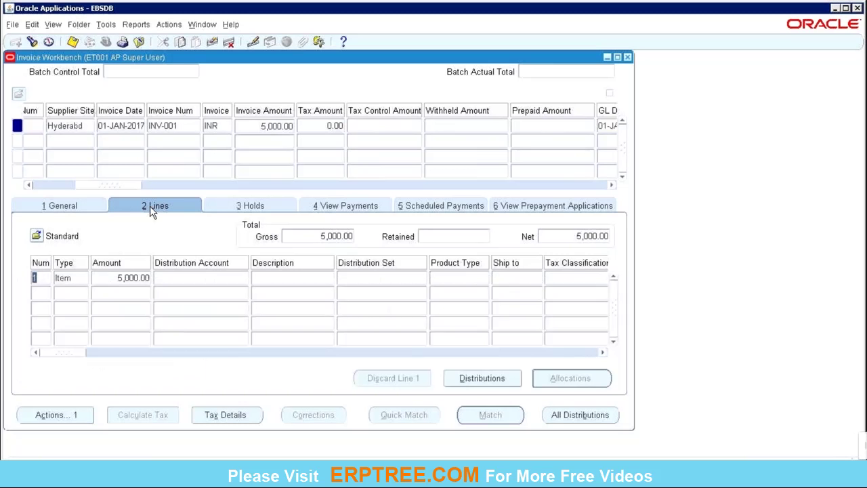
click(497, 379)
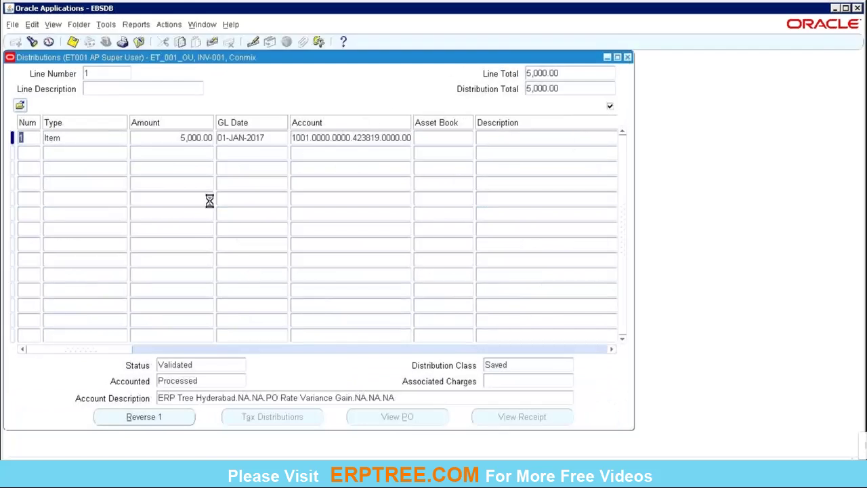
click(61, 417)
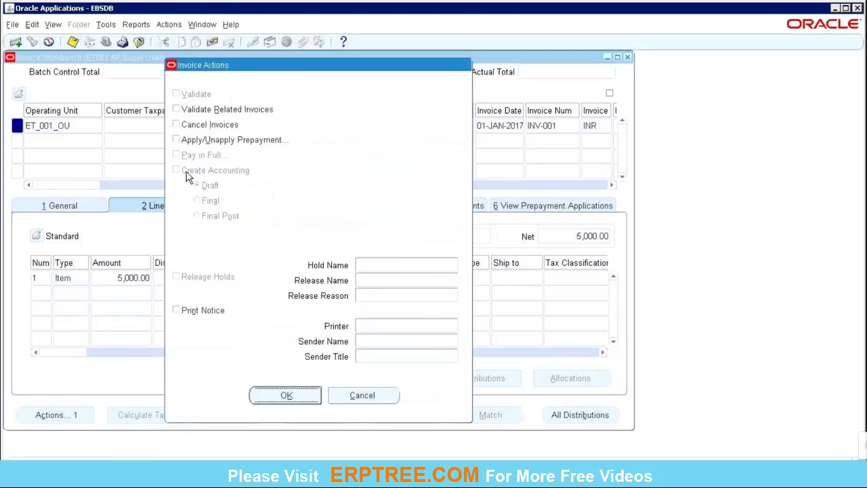
click(381, 394)
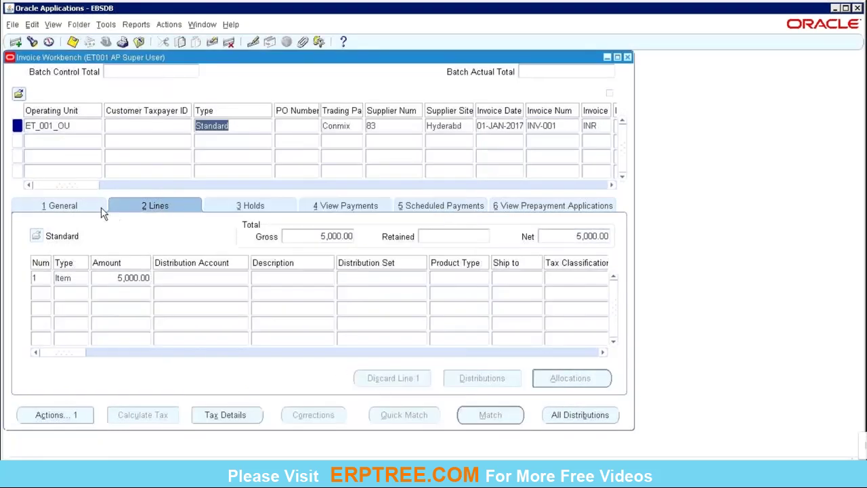
- Check the Conmix invoice's validation and accounting status, and view its payments
click(88, 207)
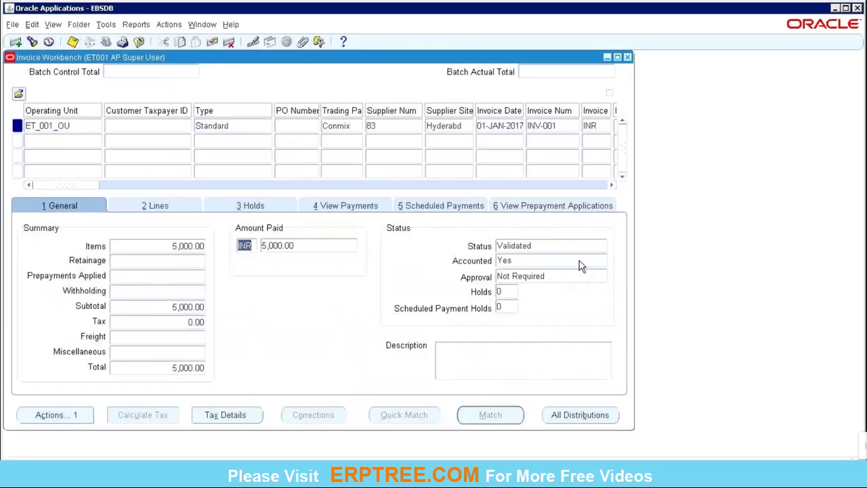
click(536, 246)
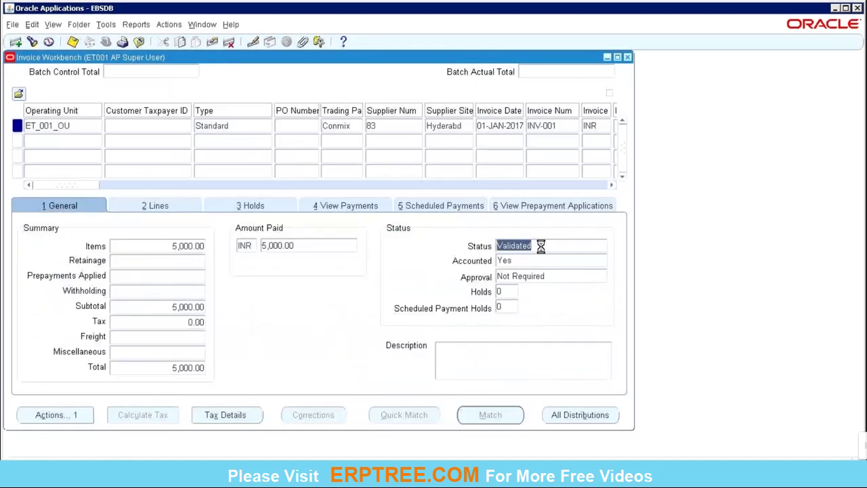
click(528, 262)
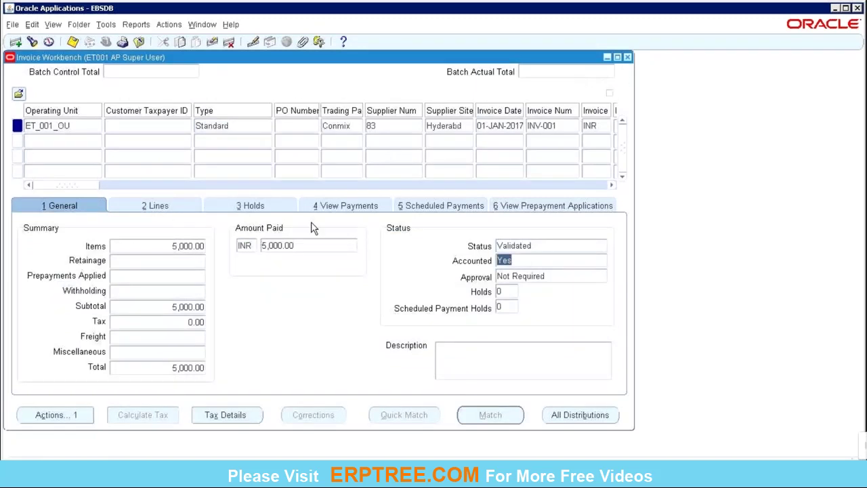
click(354, 207)
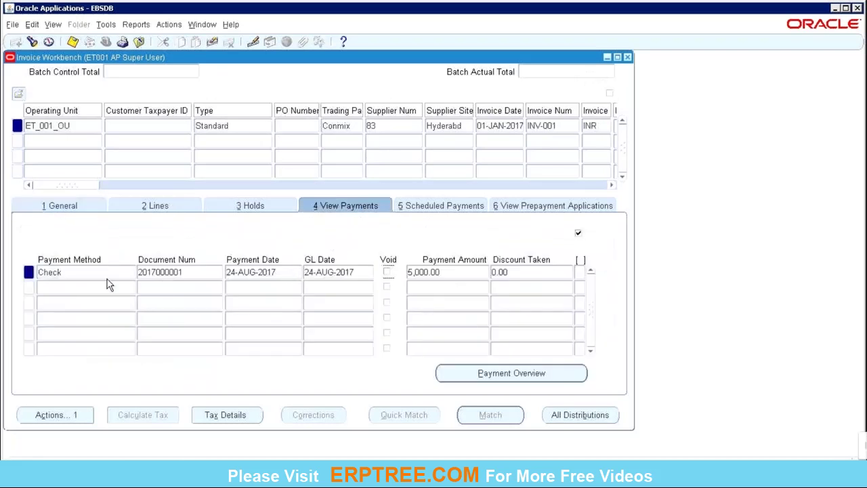
- Copy the Conmix payment's document number, and review the payment's overview and accounting status
click(195, 273)
key(ctrl+c)
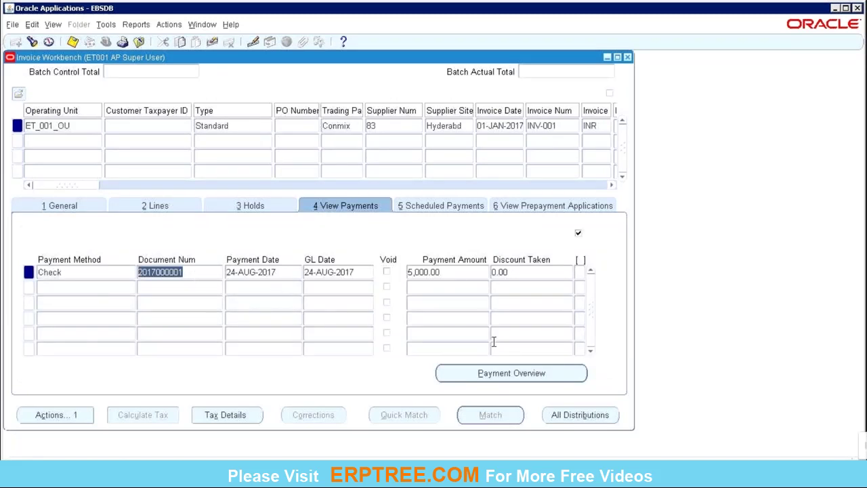
click(503, 373)
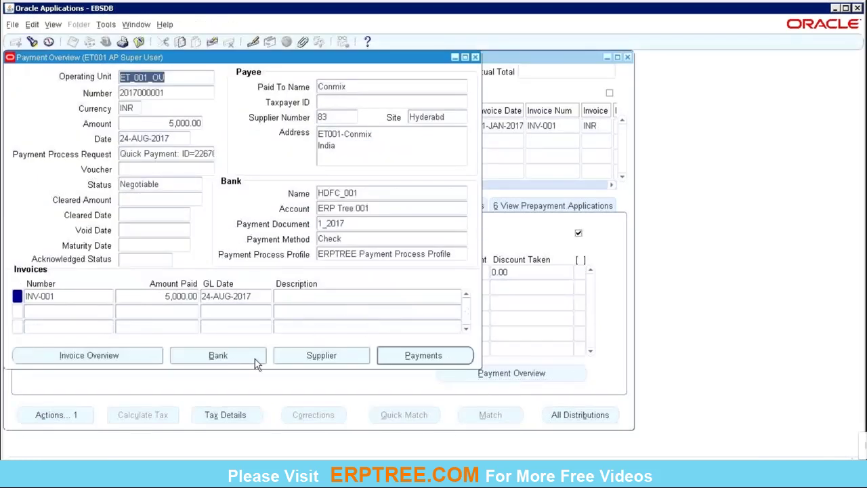
click(425, 361)
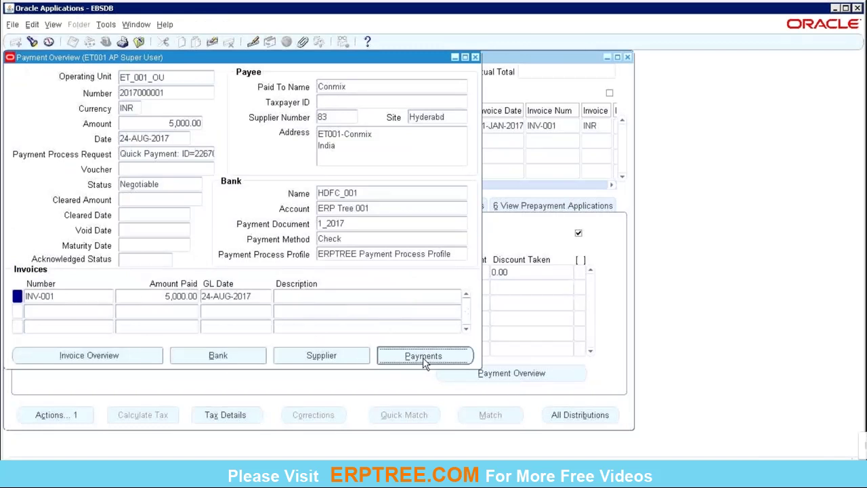
click(424, 360)
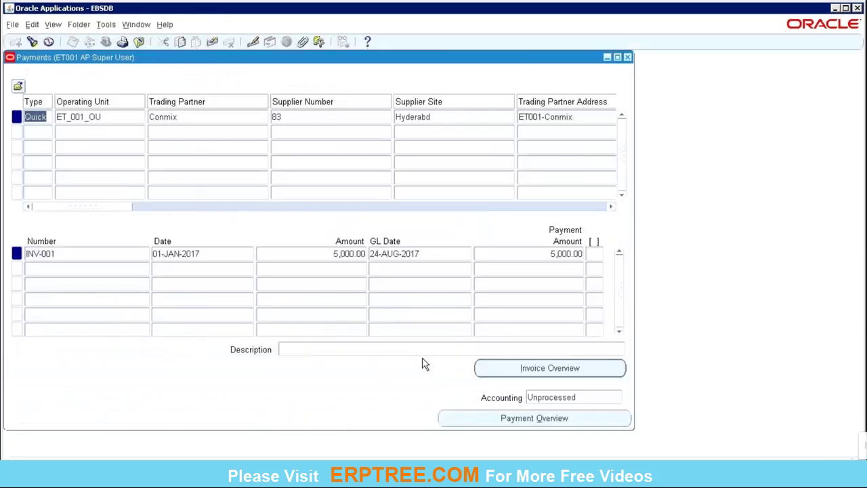
click(577, 398)
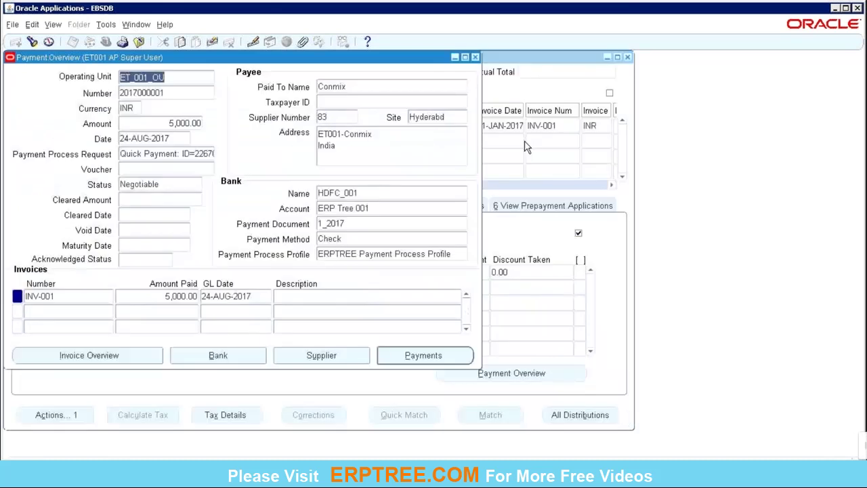
click(526, 147)
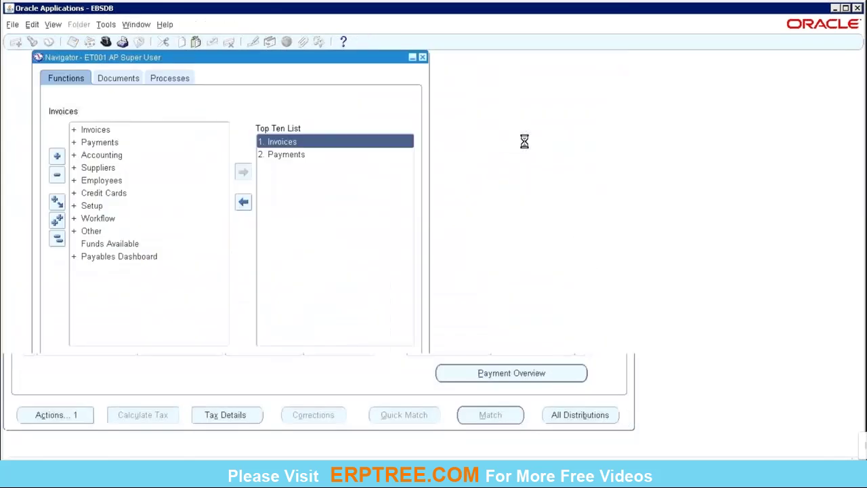
- Open the Payments function and find the Conmix payment using the copied document number as the number range
click(300, 155)
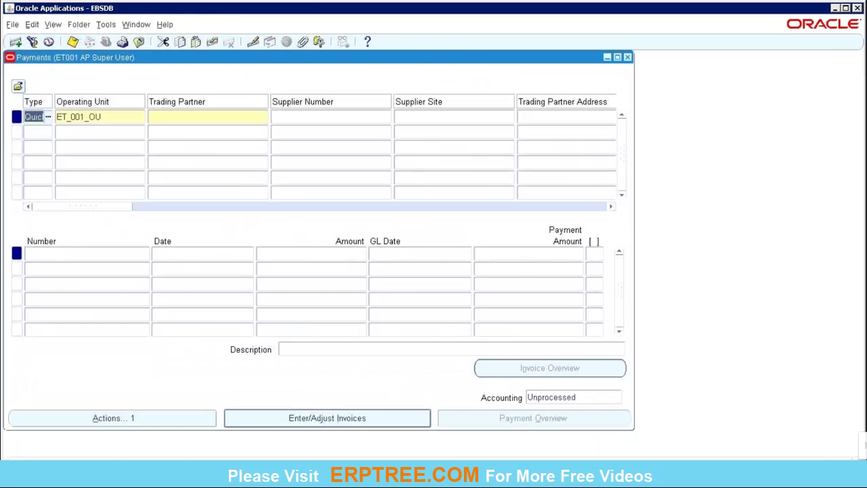
click(32, 42)
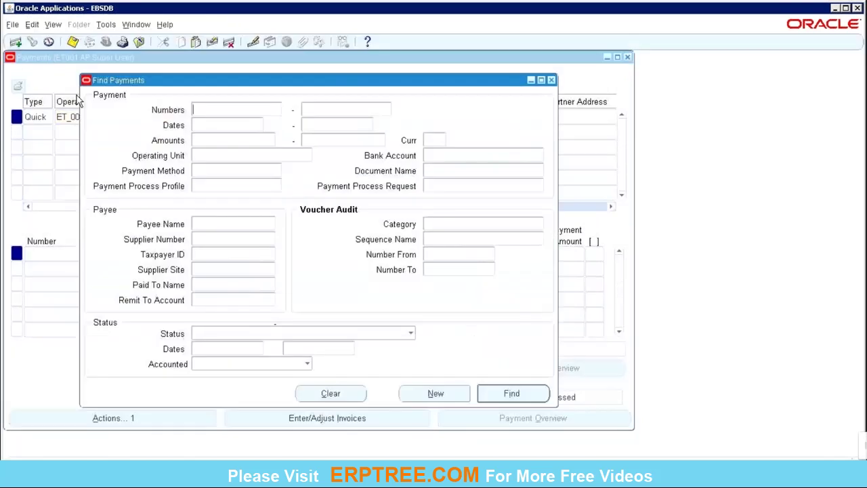
key(ctrl+v)
key(Tab)
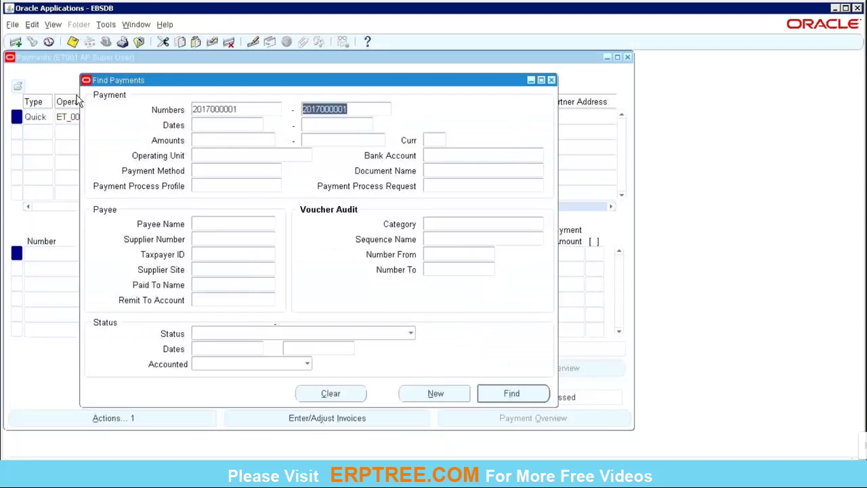
click(505, 393)
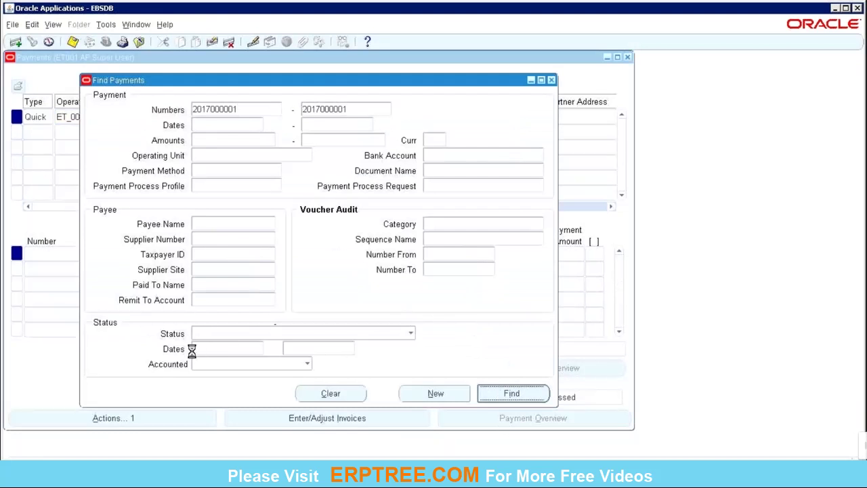
- Create accounting for the Conmix payment with the Final Post option and acknowledge the note
click(126, 416)
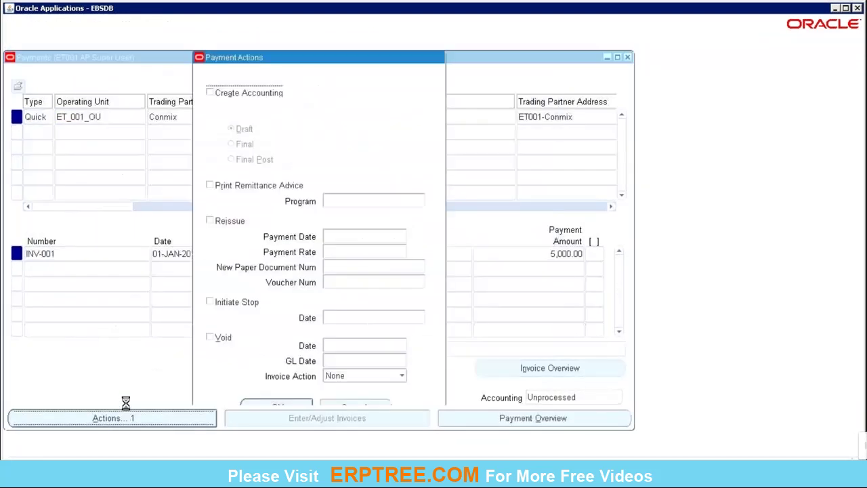
click(229, 95)
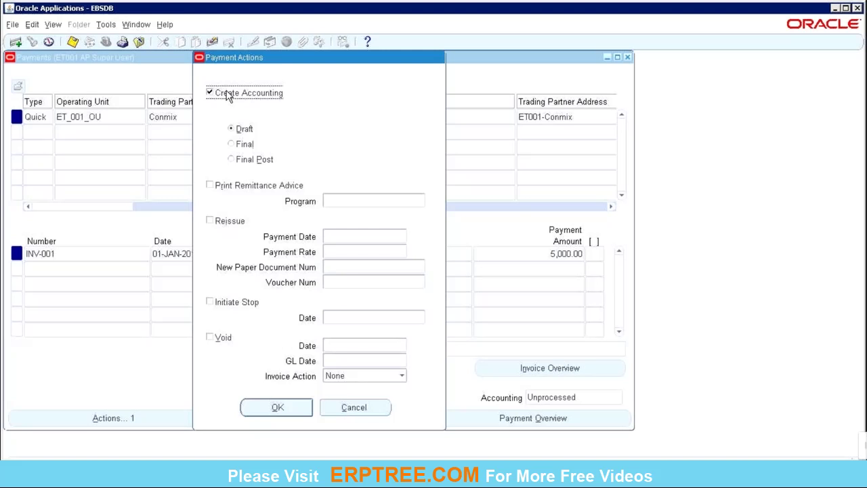
click(245, 167)
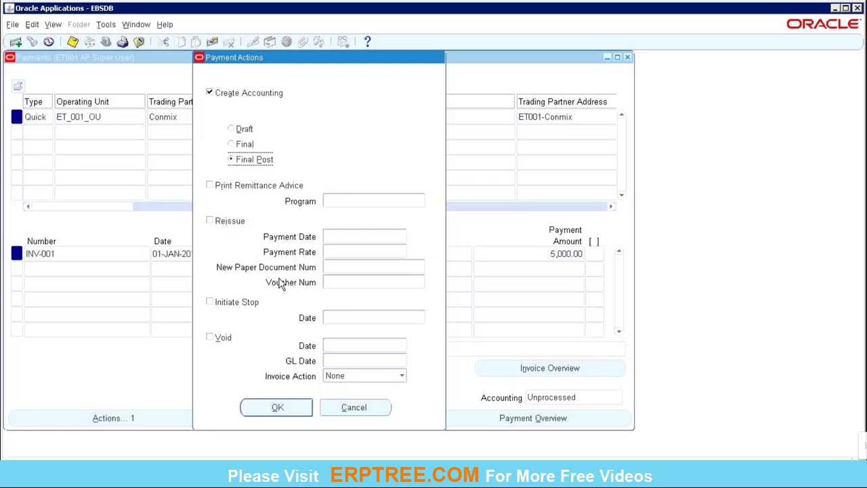
click(272, 409)
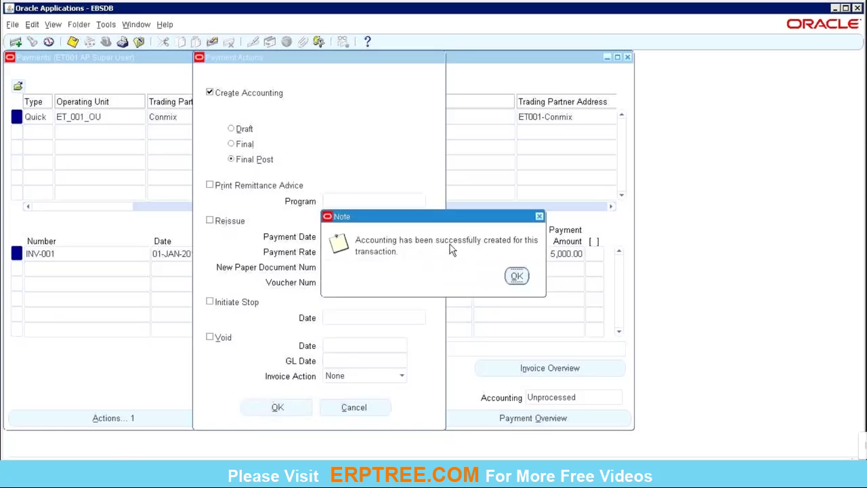
click(517, 277)
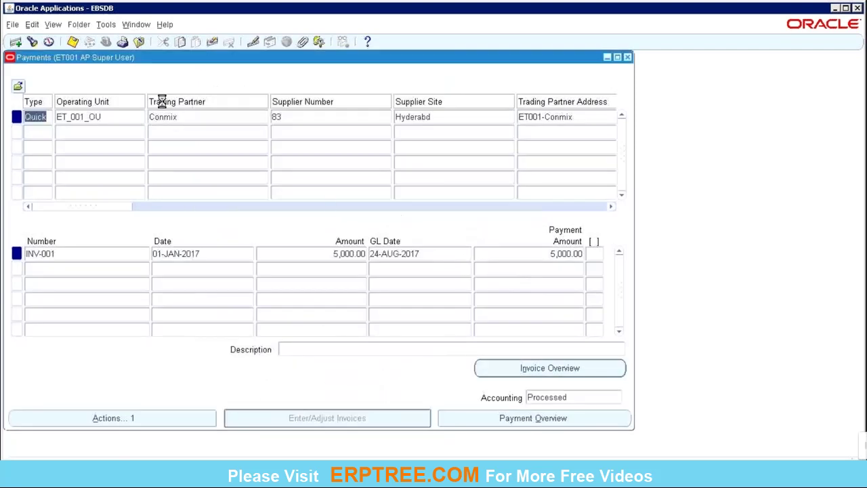
- List all of your concurrent requests and refresh the data to monitor the Create Accounting request
click(53, 25)
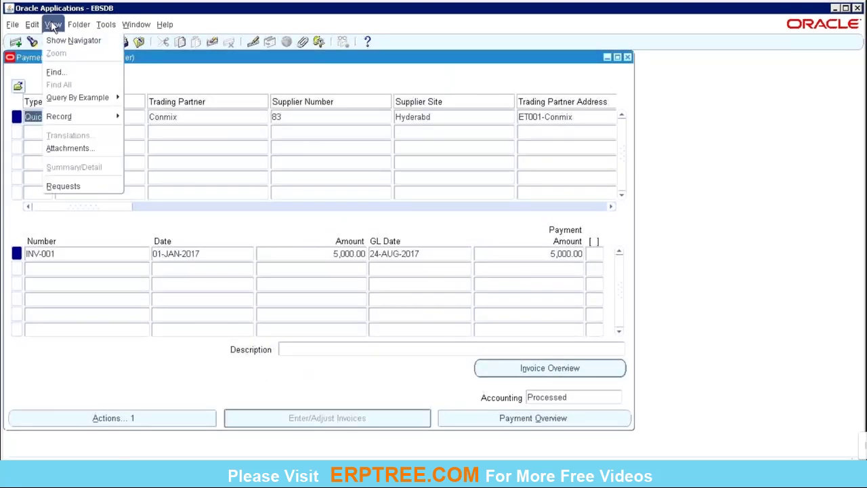
click(67, 186)
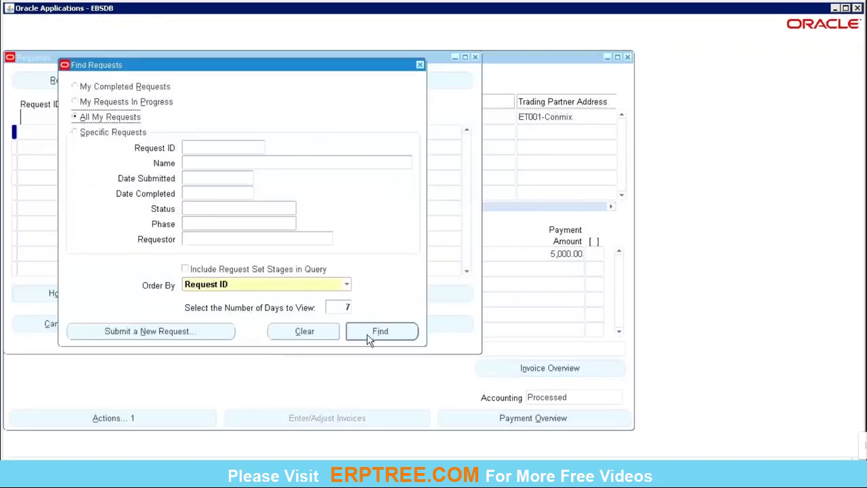
click(368, 333)
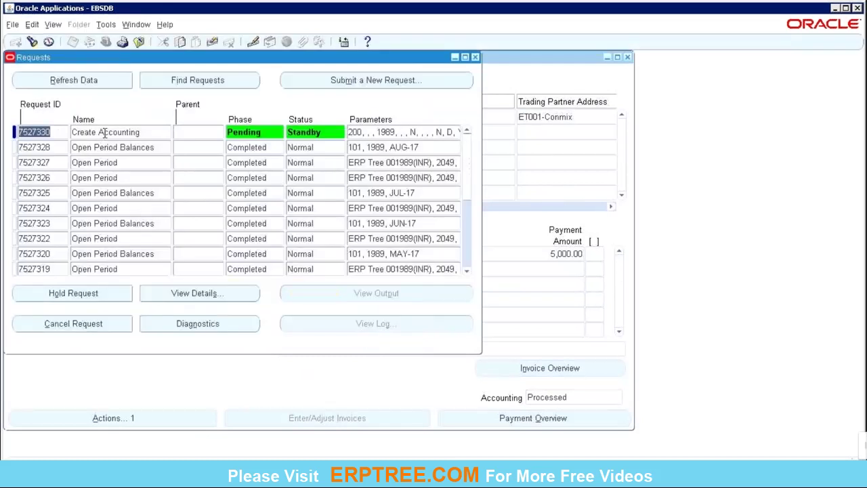
click(101, 82)
click(100, 80)
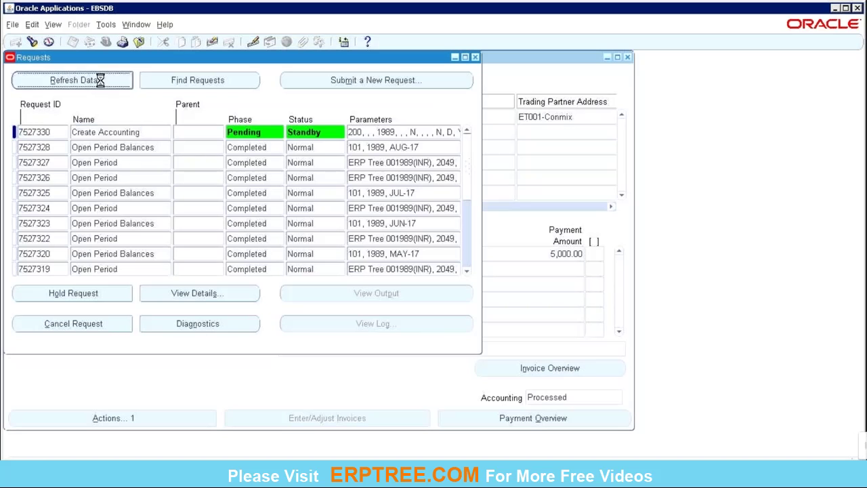
click(101, 82)
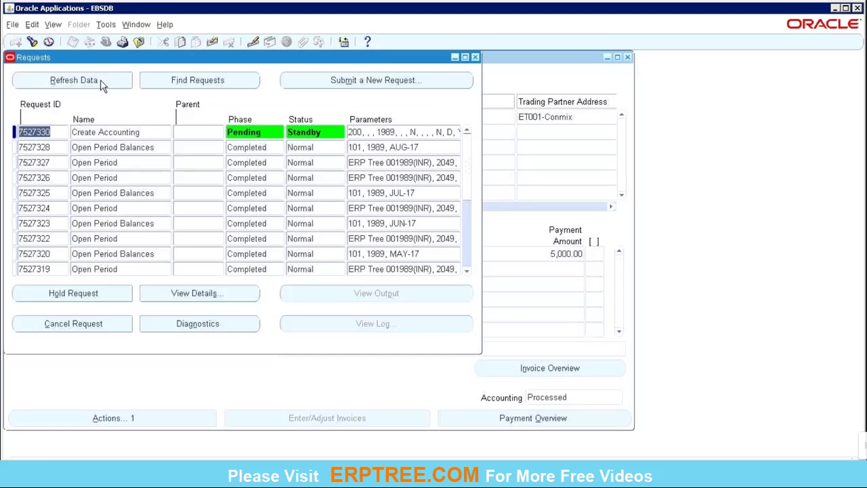